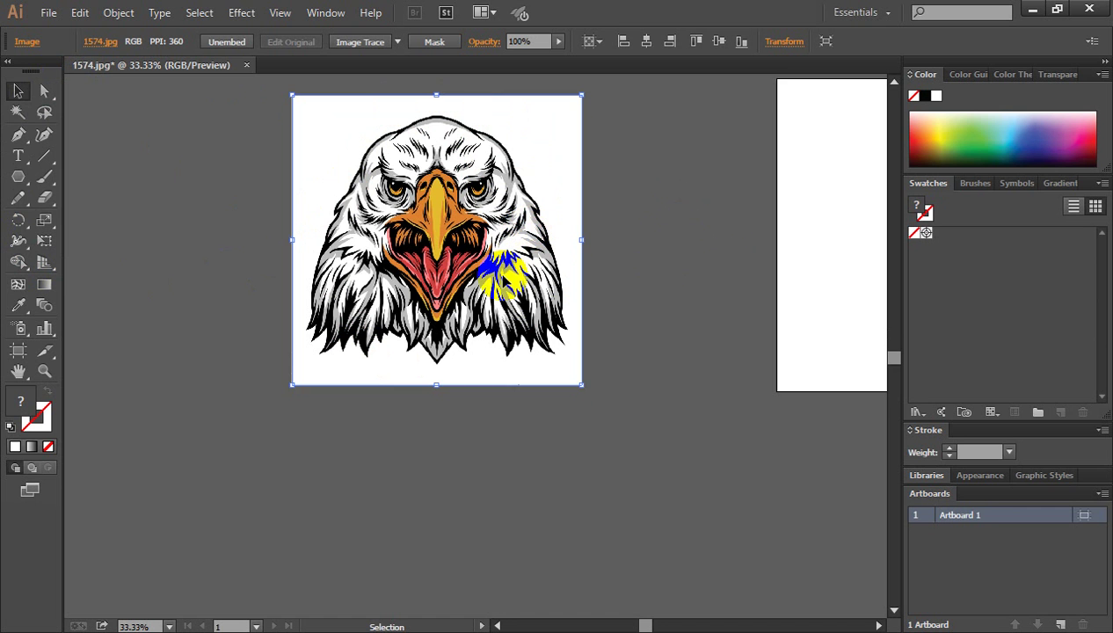
- Move the eagle image across the empty canvas so it sits closer to the artboard
scroll(510, 246, up, 1)
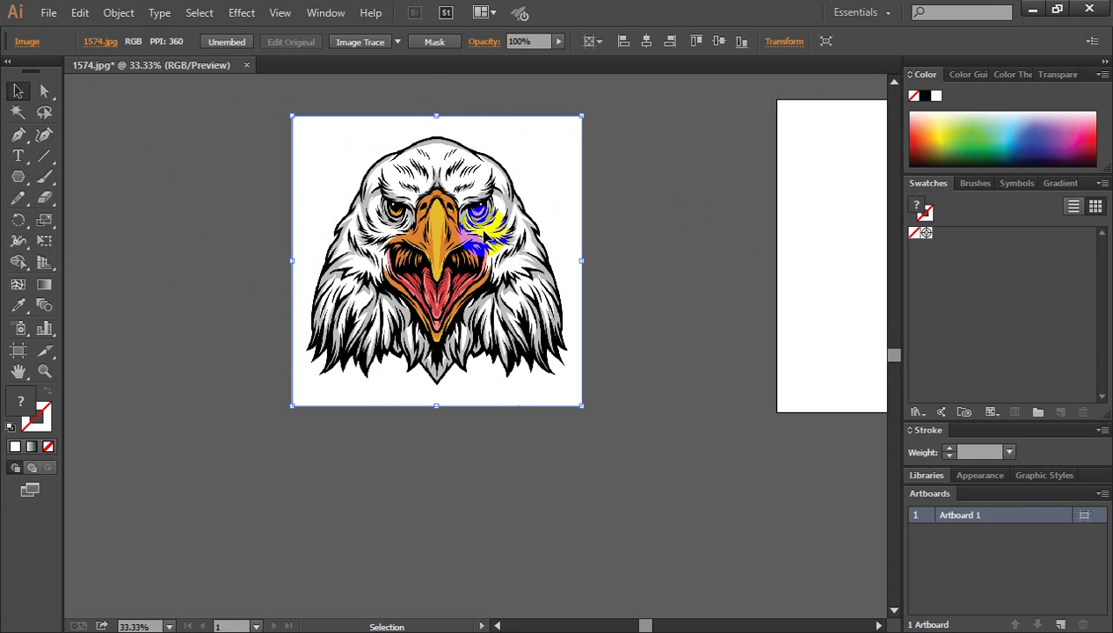
click(627, 270)
click(413, 263)
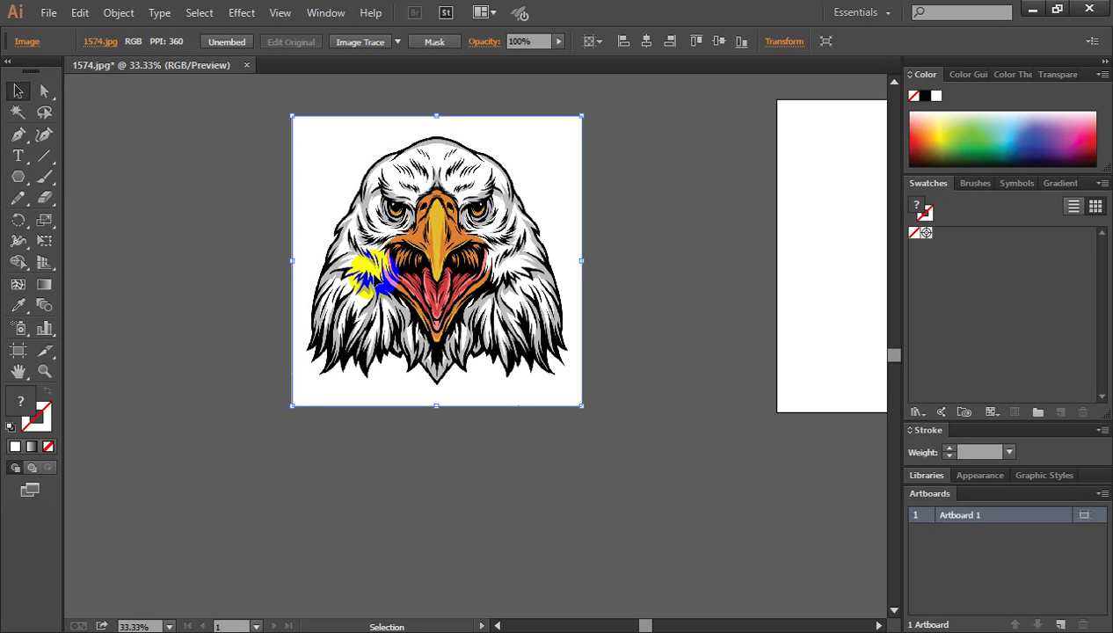
drag(413, 185, 441, 193)
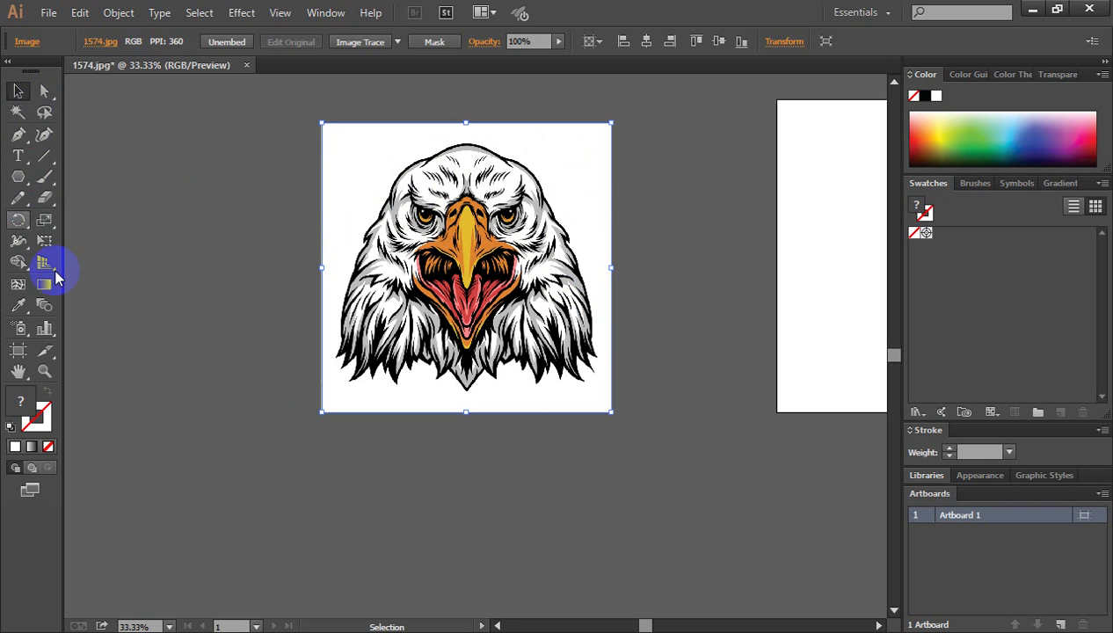
drag(455, 285, 465, 227)
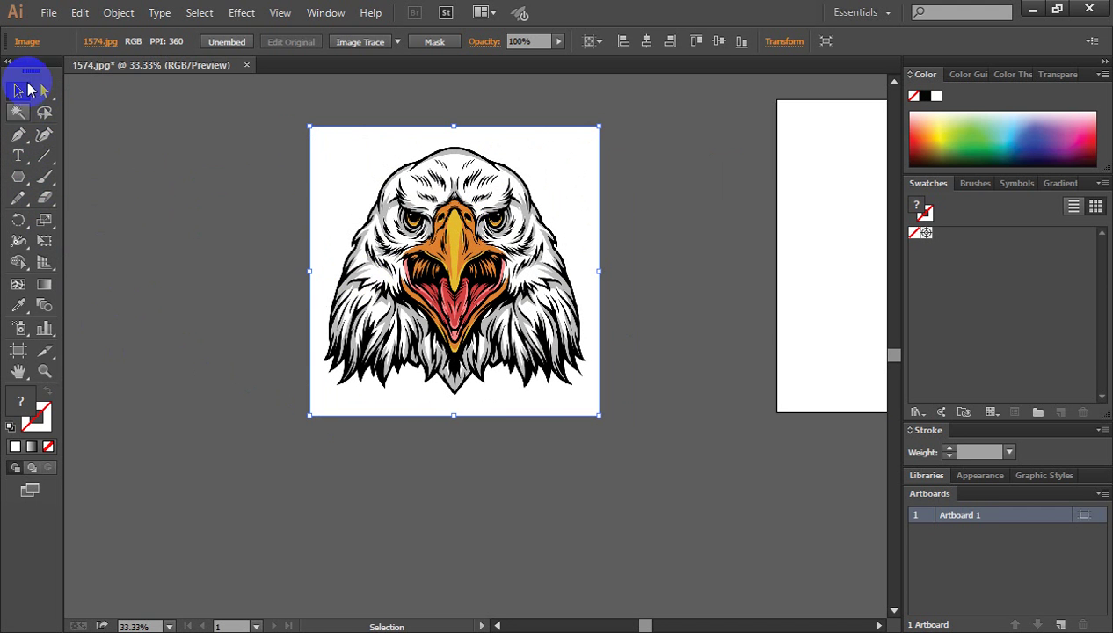
drag(460, 230, 400, 232)
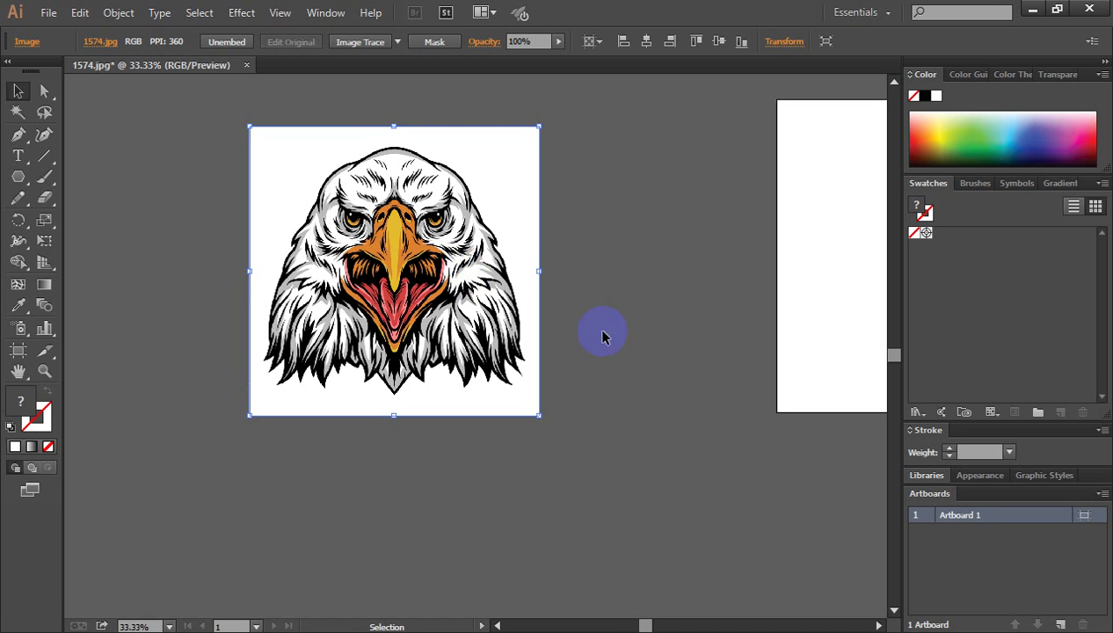
key(space)
drag(703, 291, 603, 288)
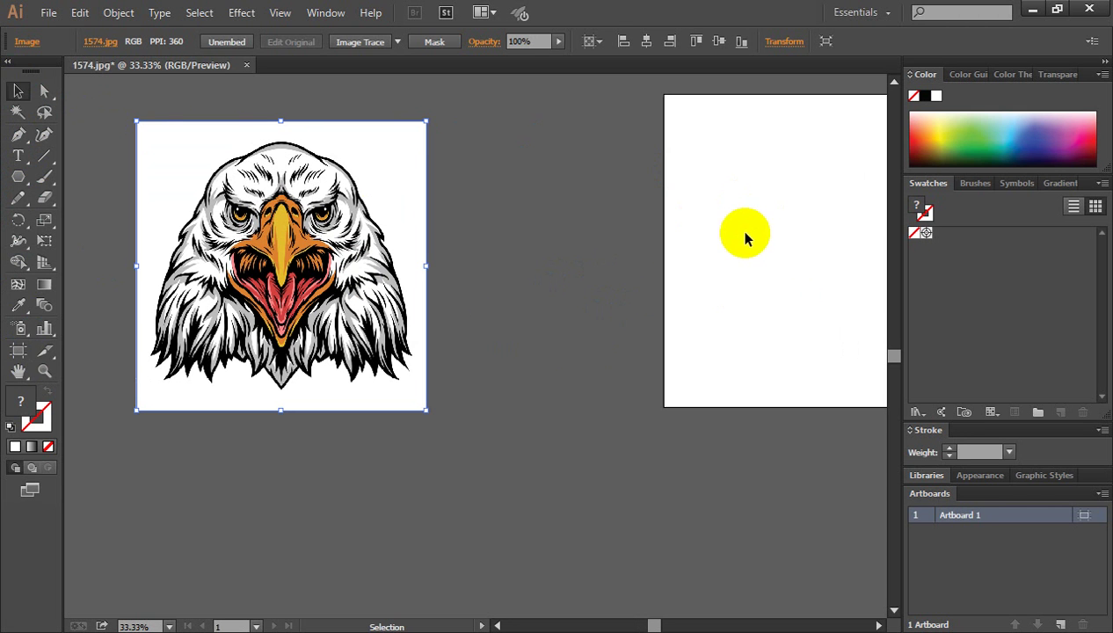
click(507, 268)
drag(262, 223, 290, 238)
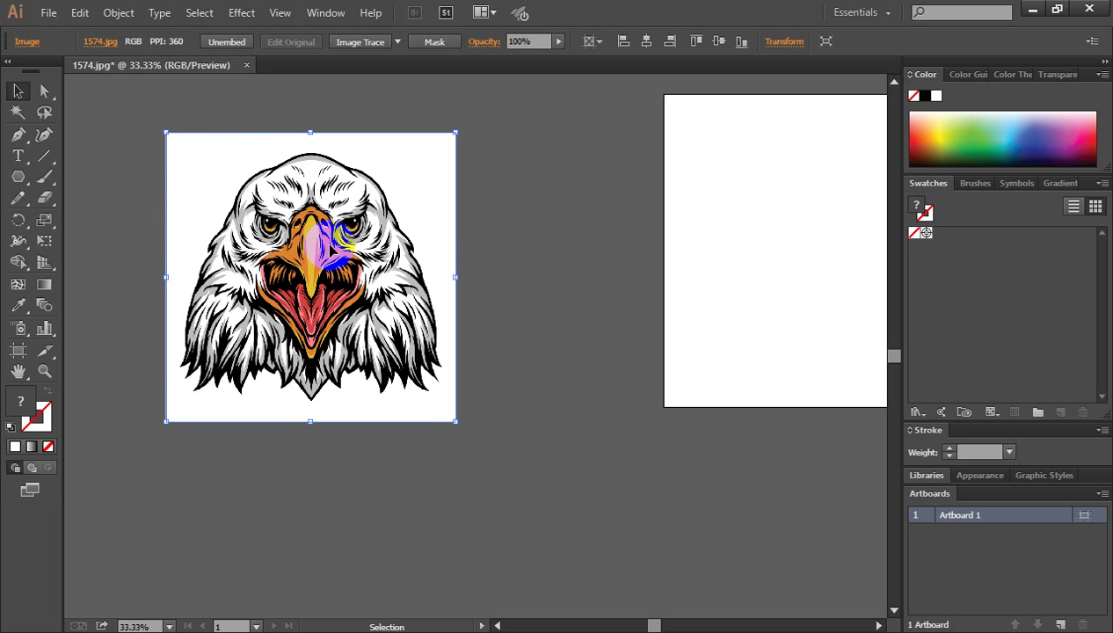
drag(302, 248, 405, 207)
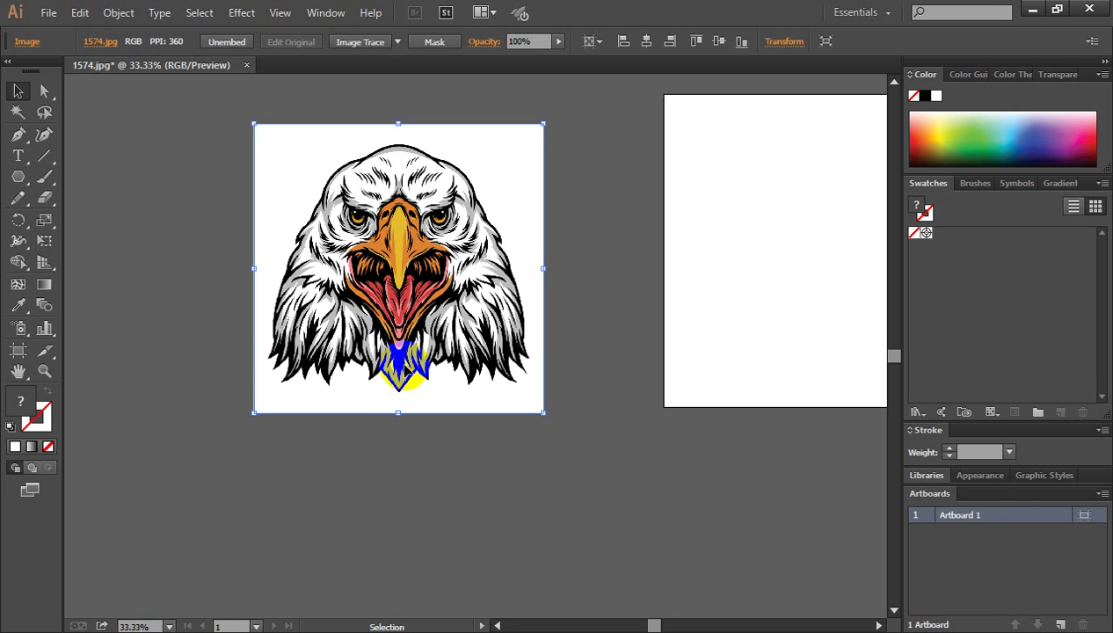
click(591, 250)
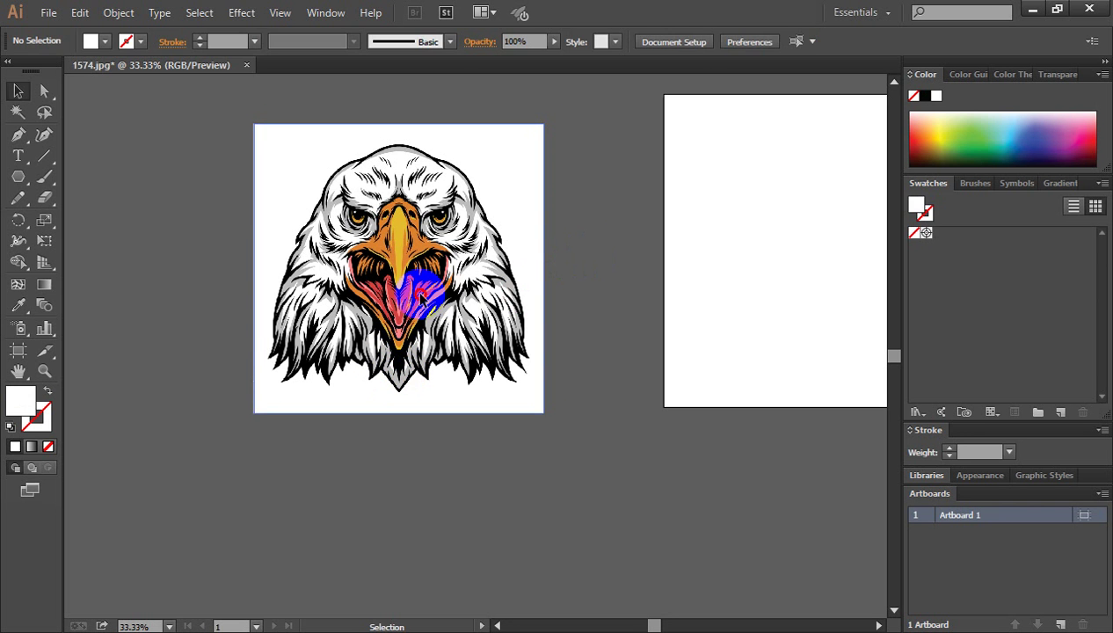
drag(420, 299, 438, 285)
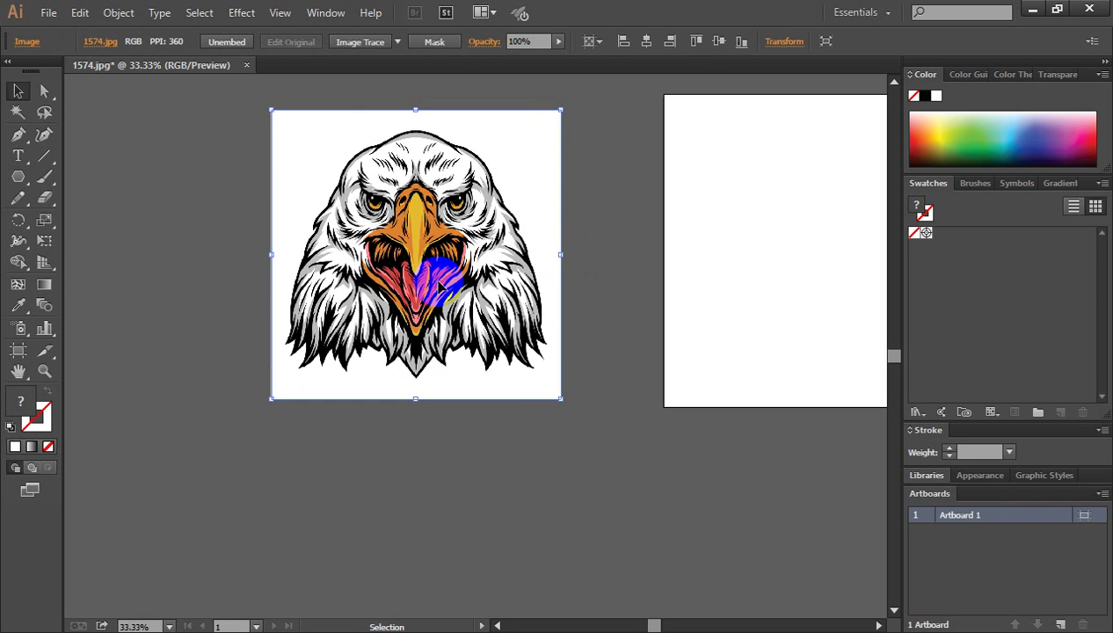
- Trace the eagle image with Image Trace using the High Fidelity Photo preset, accepting the large-image tracing
click(326, 13)
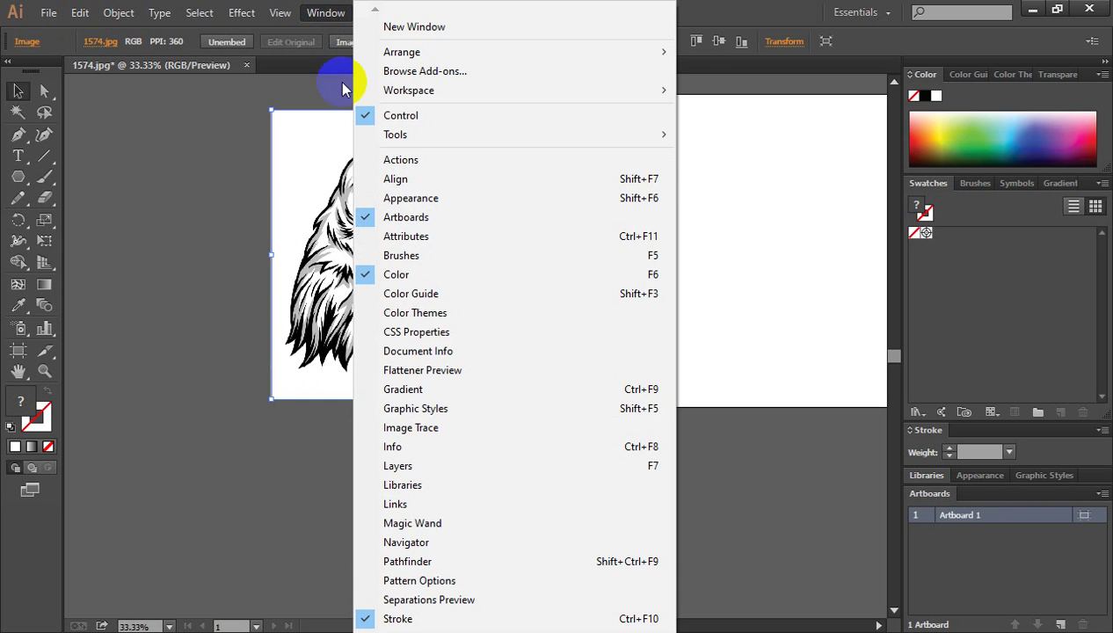
click(438, 429)
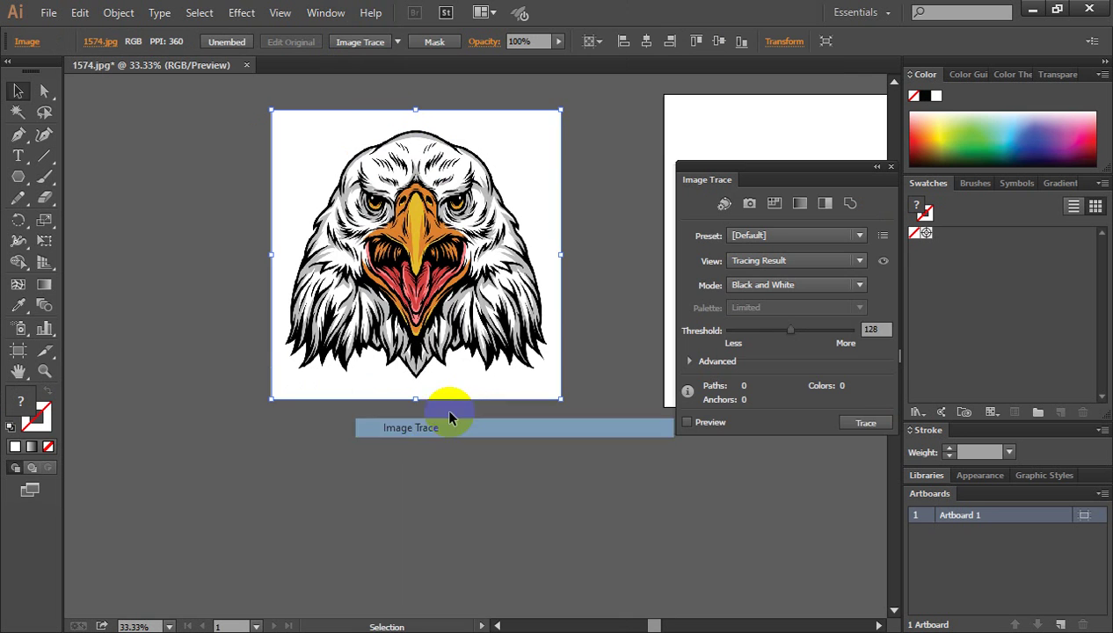
click(195, 191)
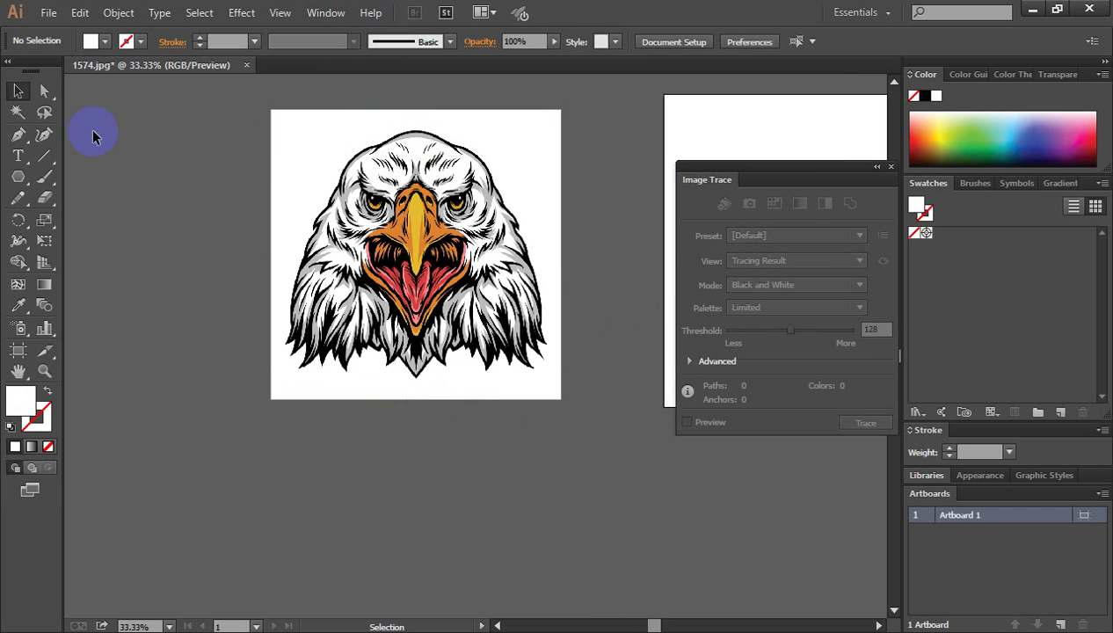
click(44, 93)
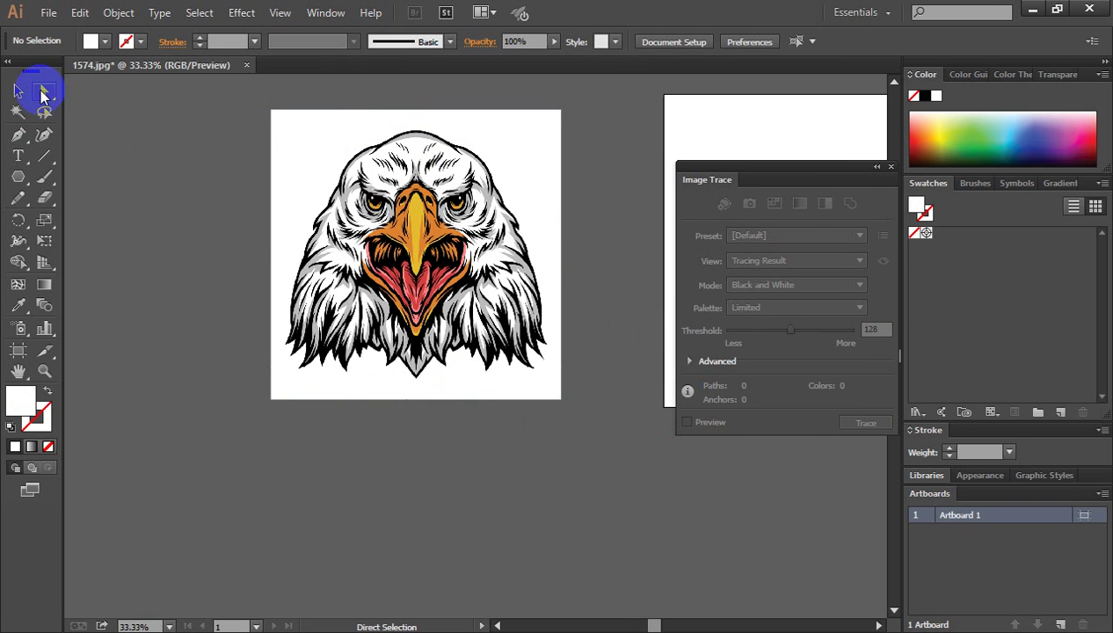
click(309, 141)
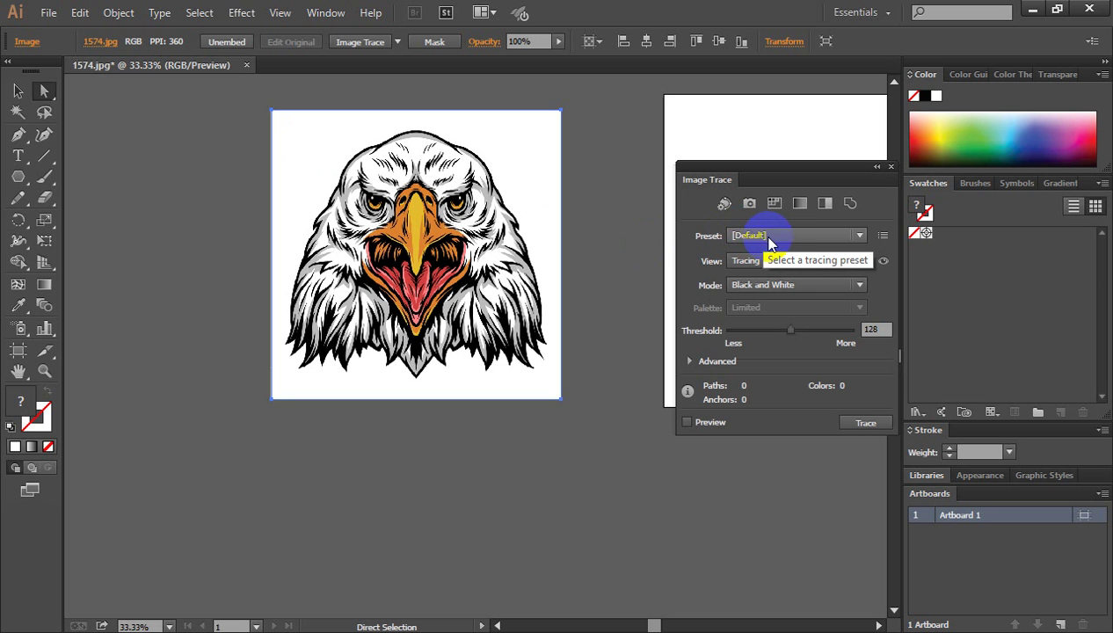
click(860, 236)
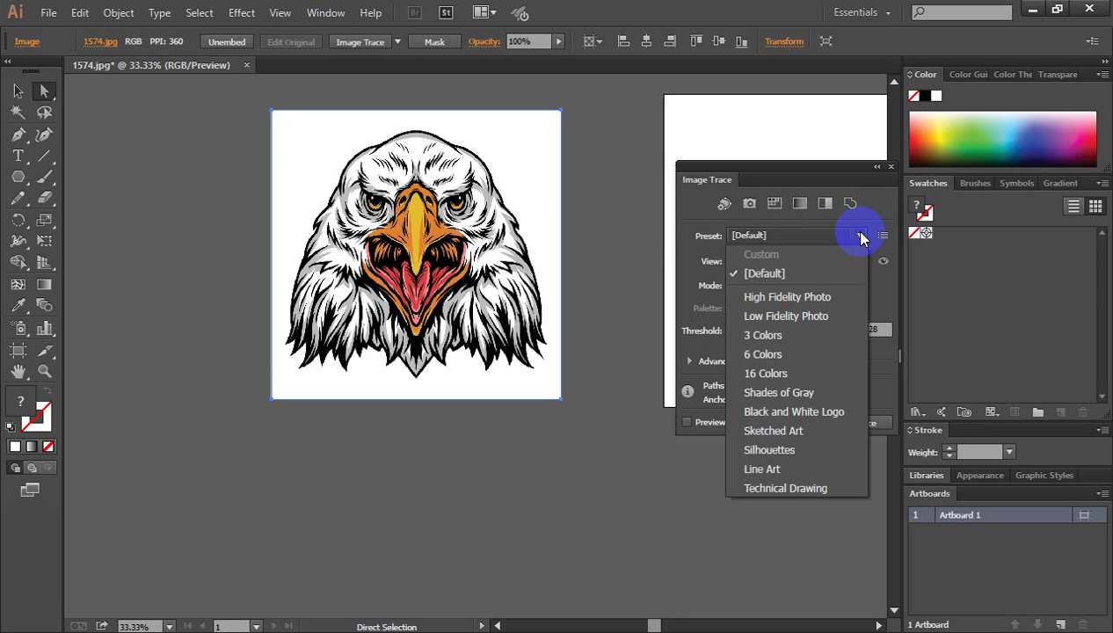
click(781, 299)
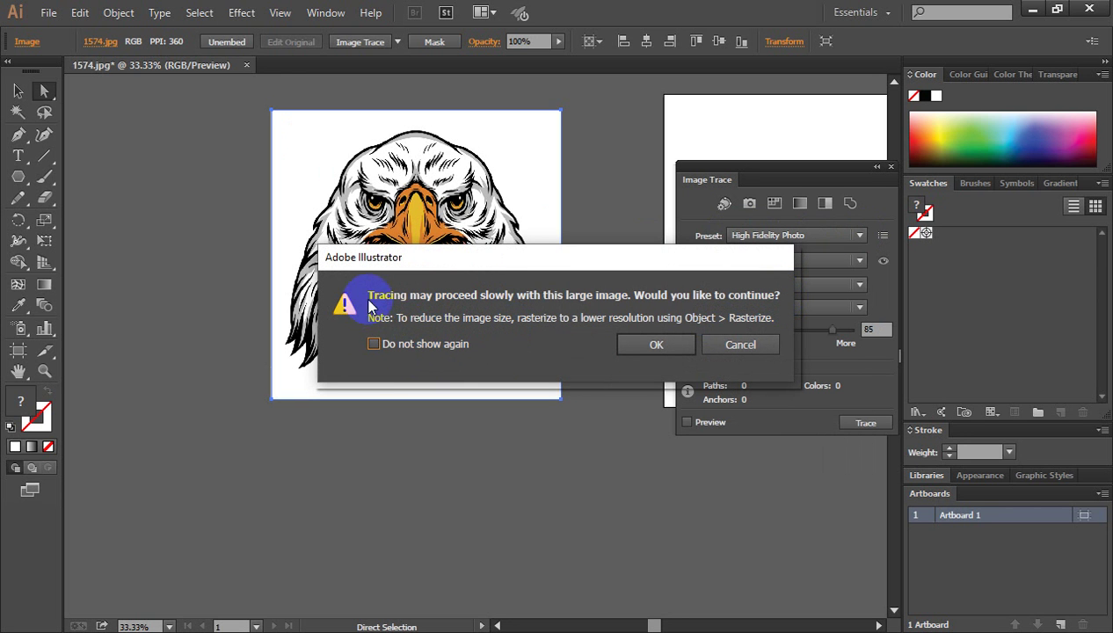
click(637, 349)
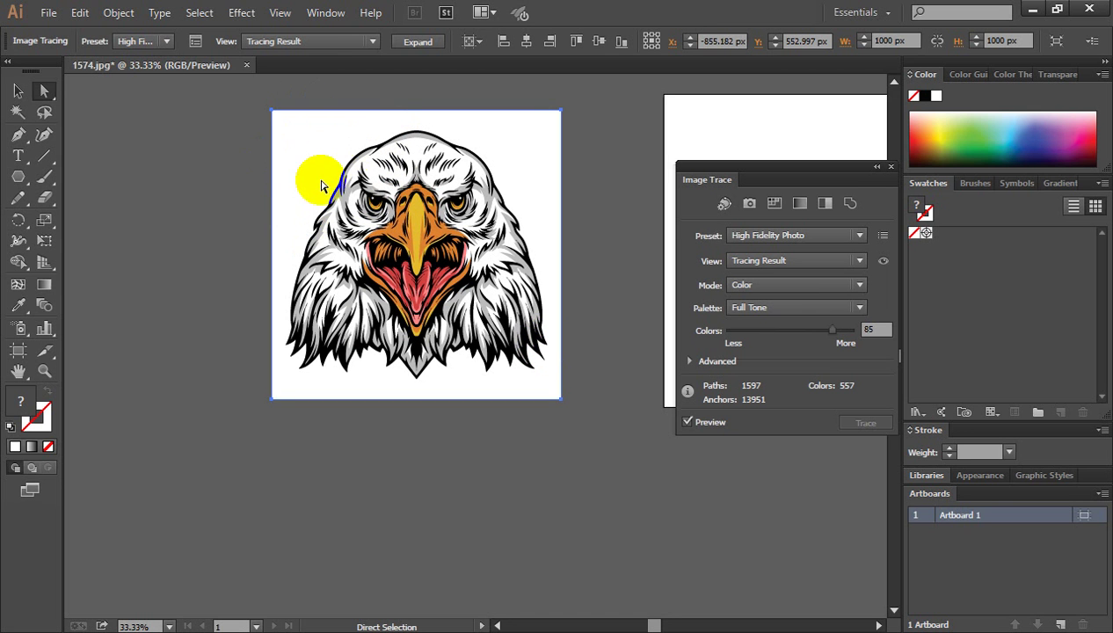
click(892, 167)
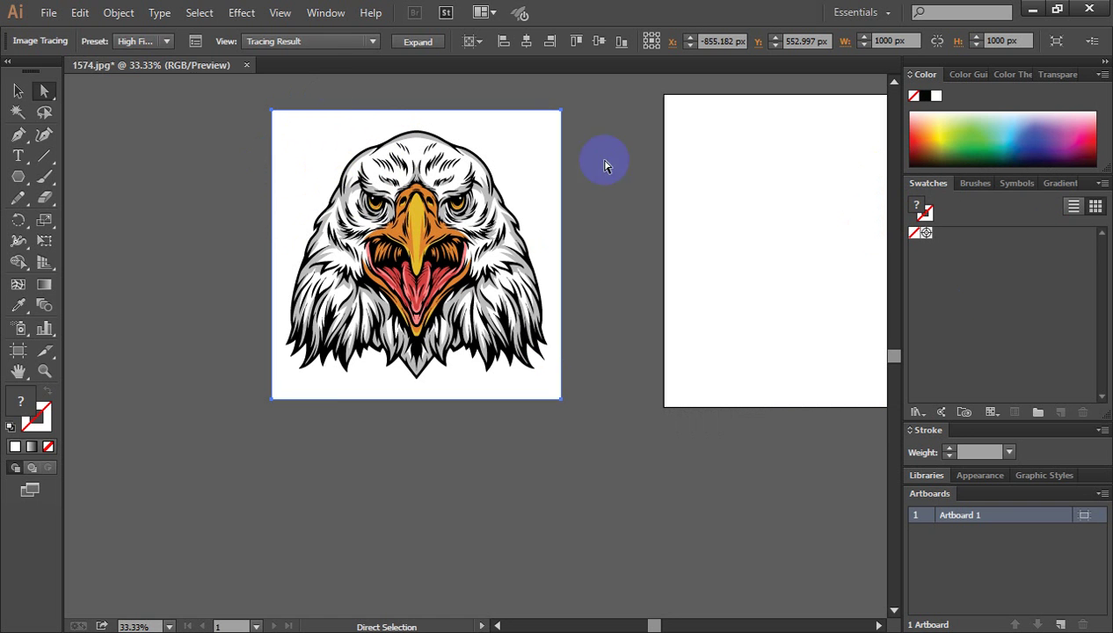
- Expand the traced eagle image into editable vector paths with the default expand options
click(118, 13)
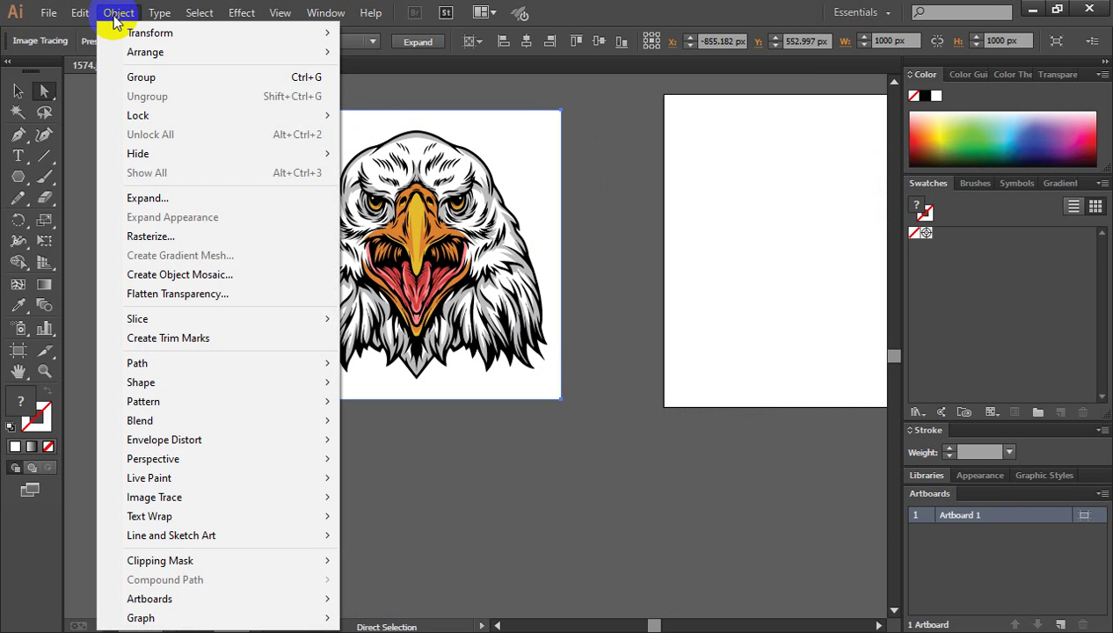
click(146, 197)
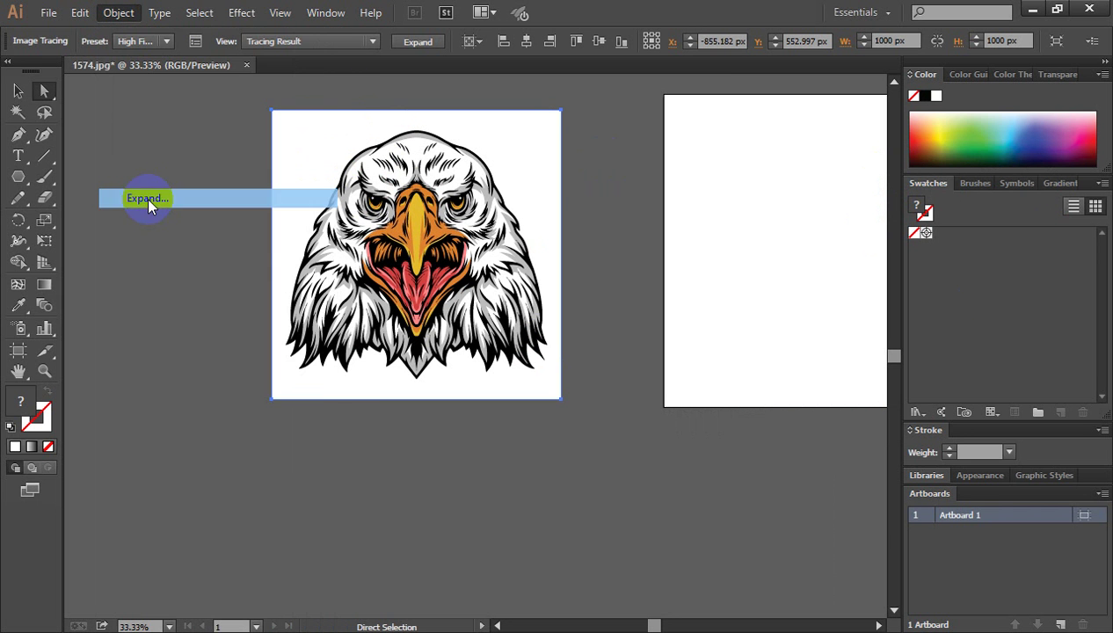
click(525, 421)
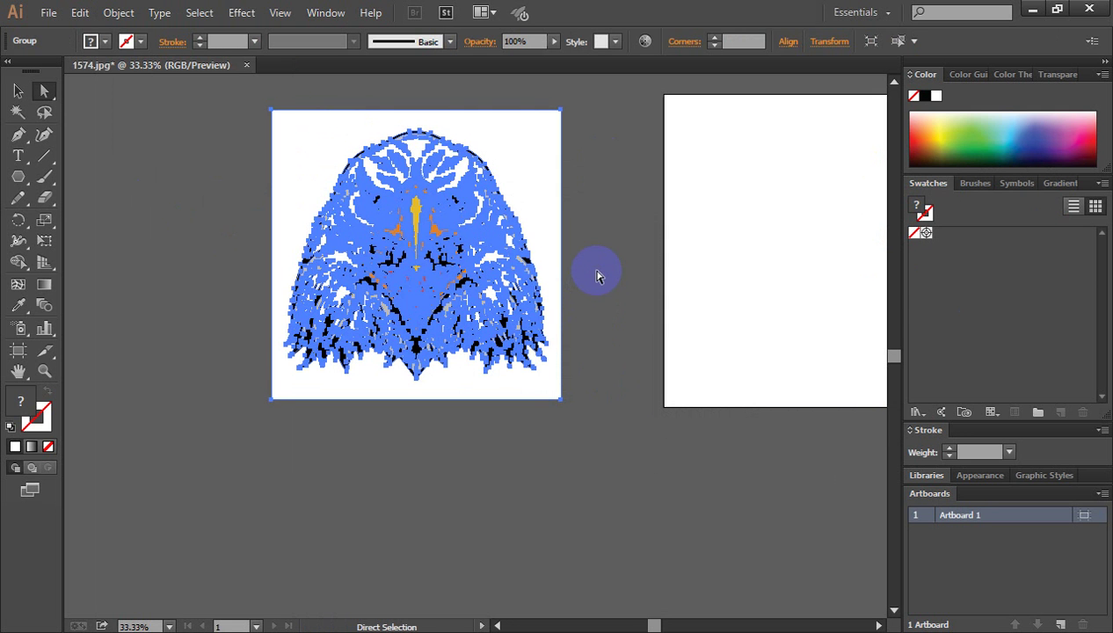
- Move the white background square away from the eagle head and delete it
click(598, 276)
click(303, 150)
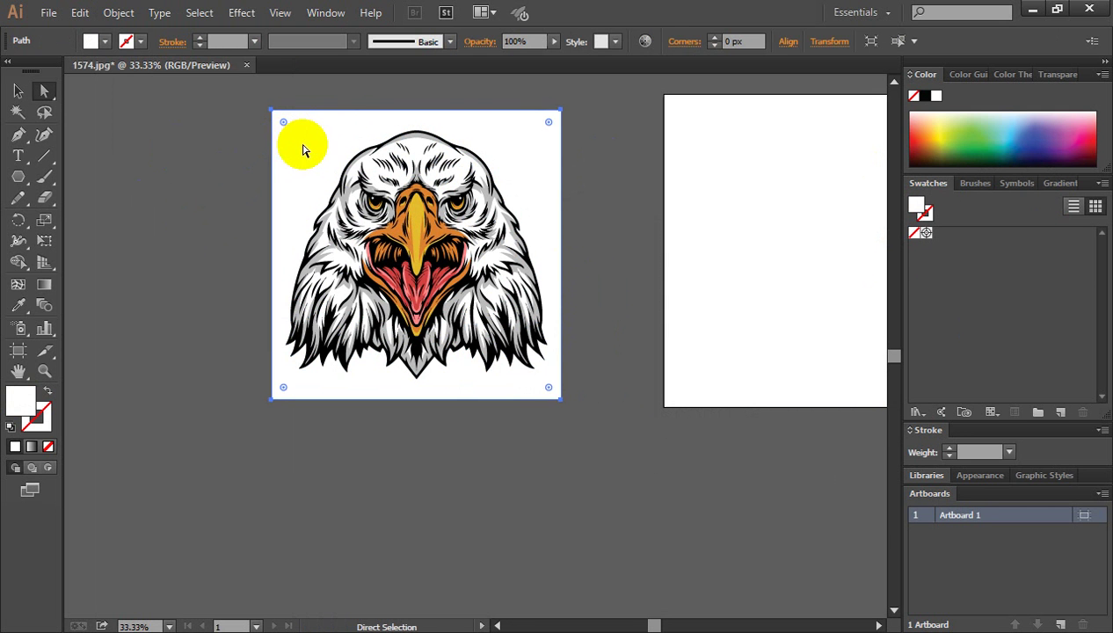
drag(331, 129, 159, 188)
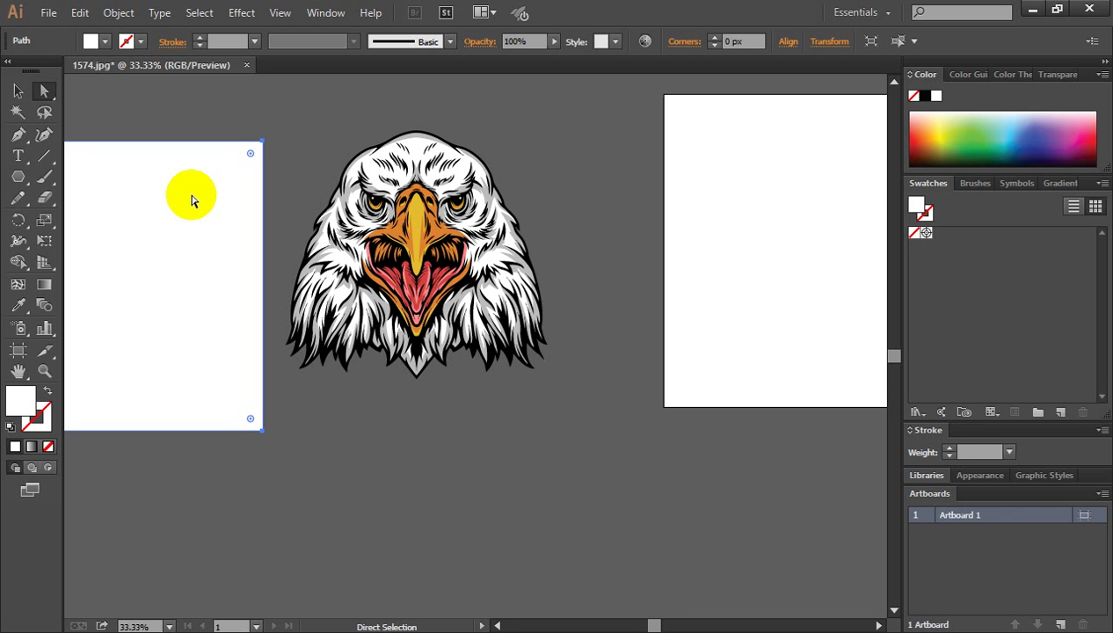
key(Delete)
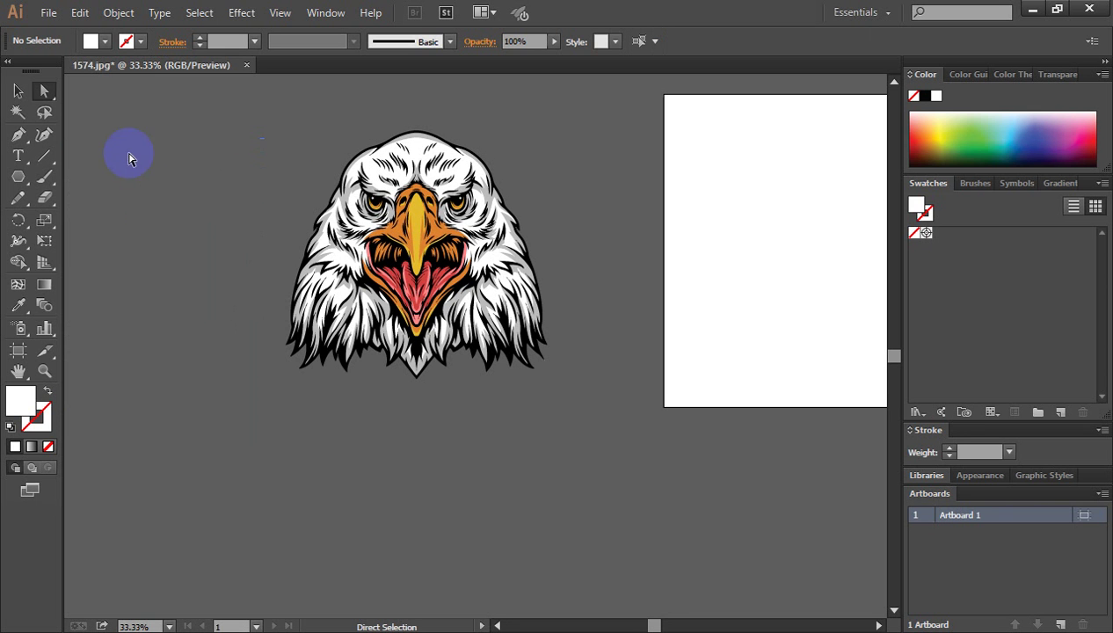
- Examine the eagle artwork without its background by selecting and deselecting the whole group
click(18, 91)
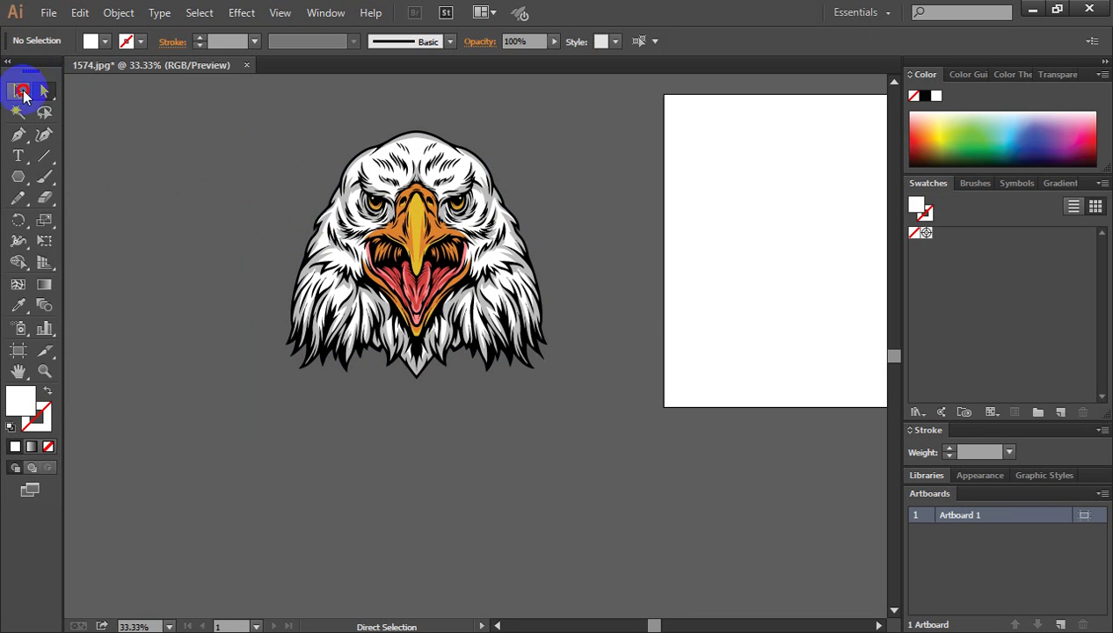
click(421, 177)
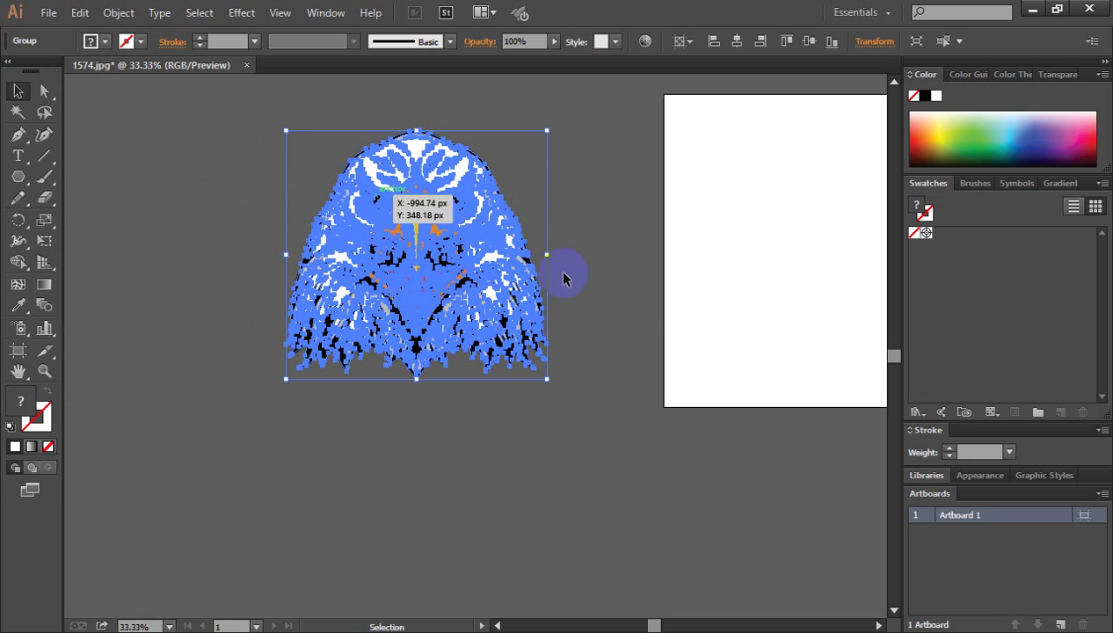
click(534, 261)
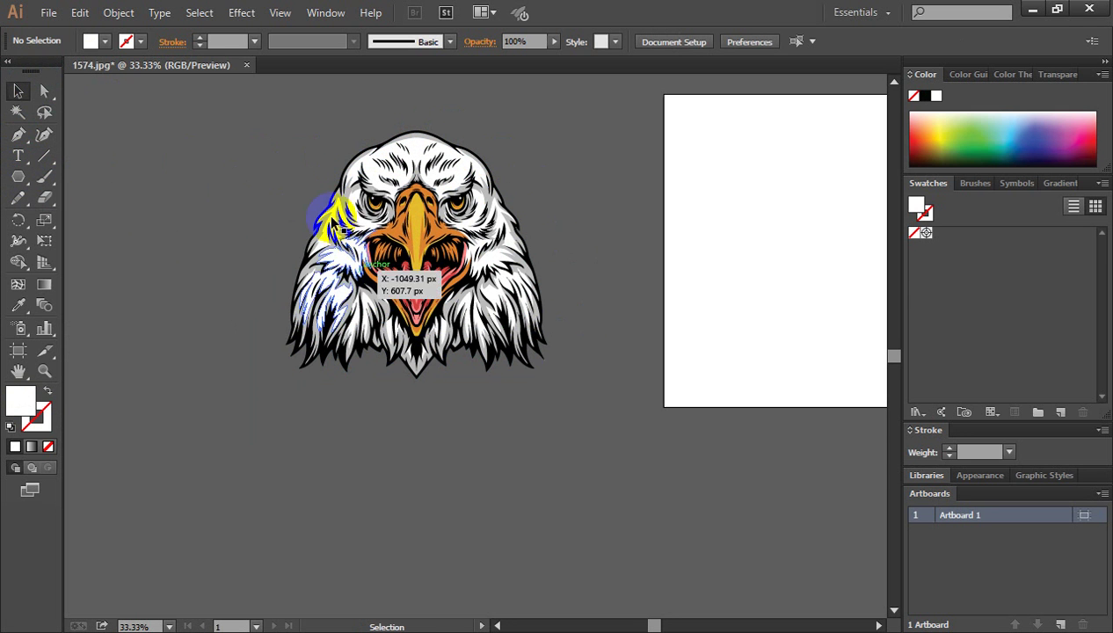
click(414, 266)
key(ctrl+minus)
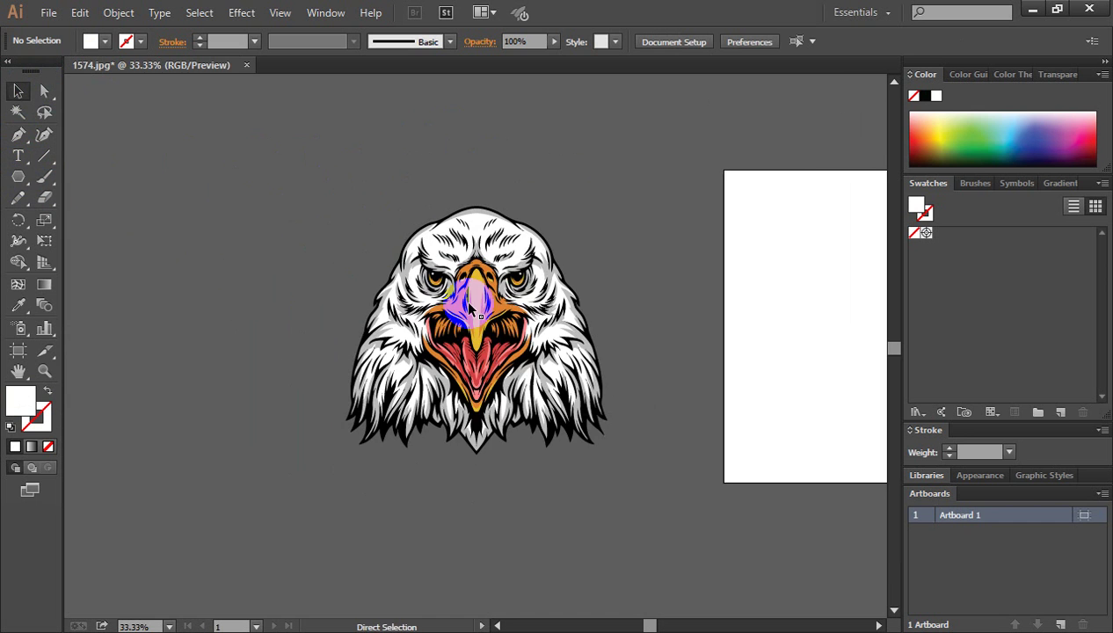
drag(486, 315, 438, 231)
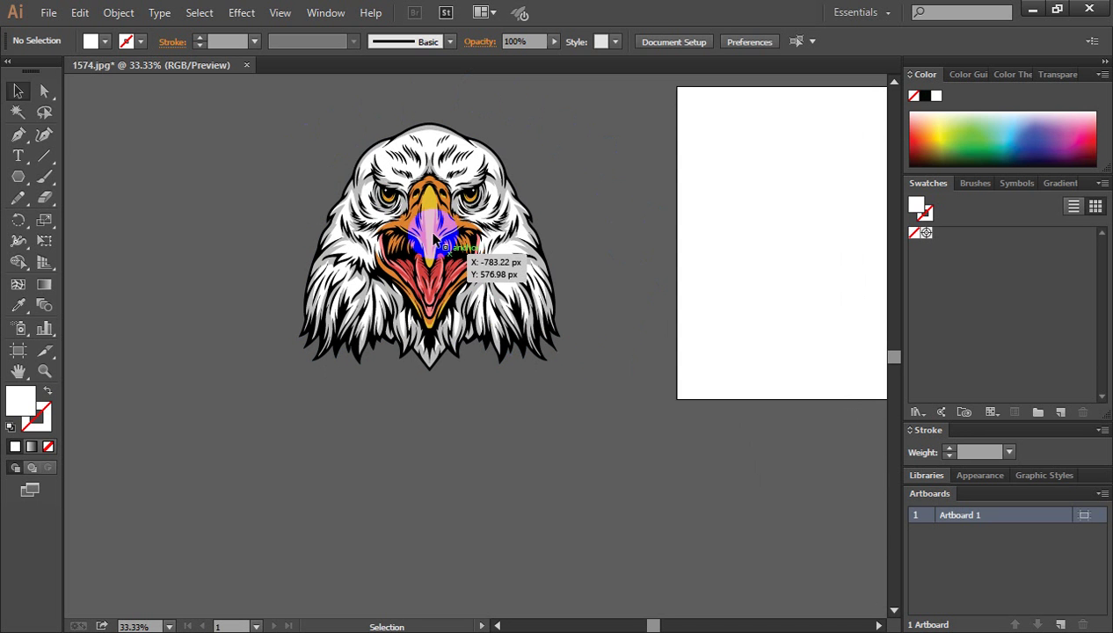
click(415, 178)
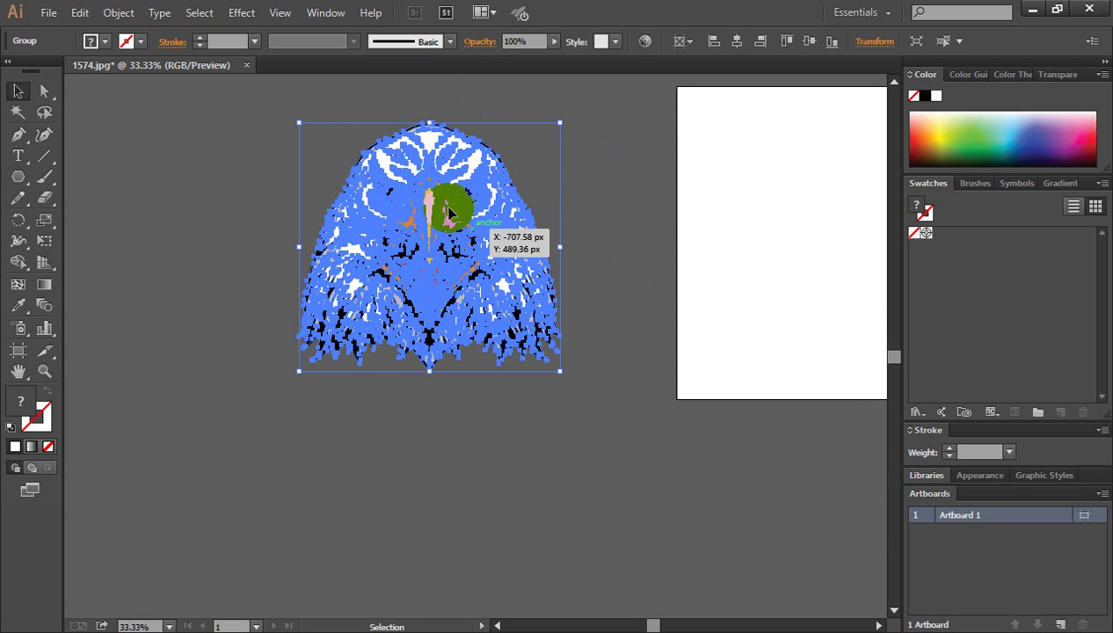
click(590, 219)
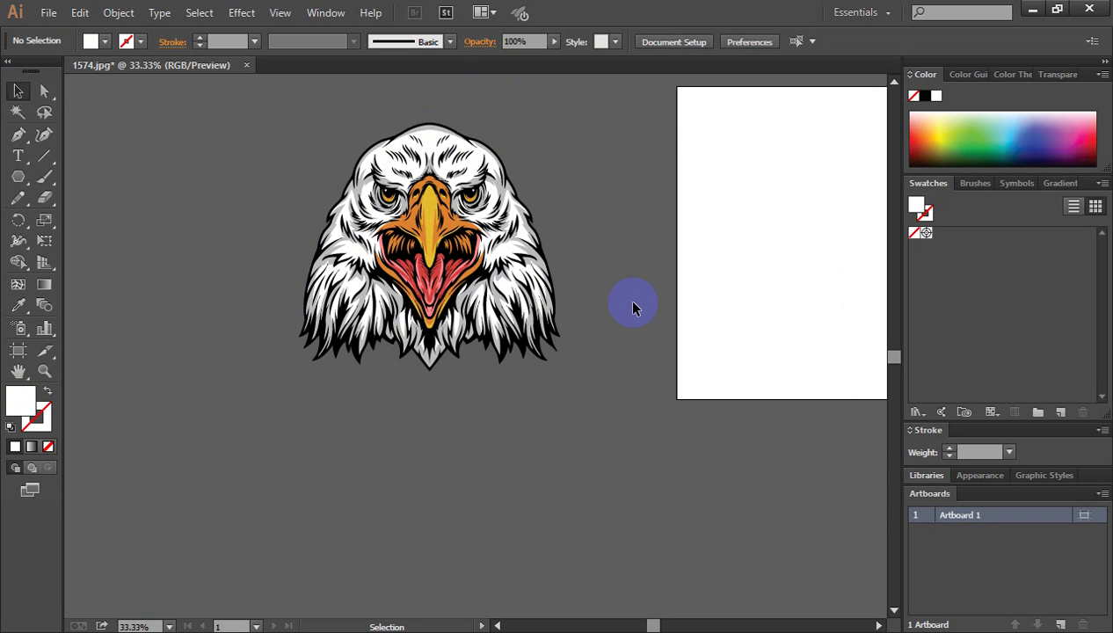
- Ungroup the expanded eagle artwork and select it again
click(434, 163)
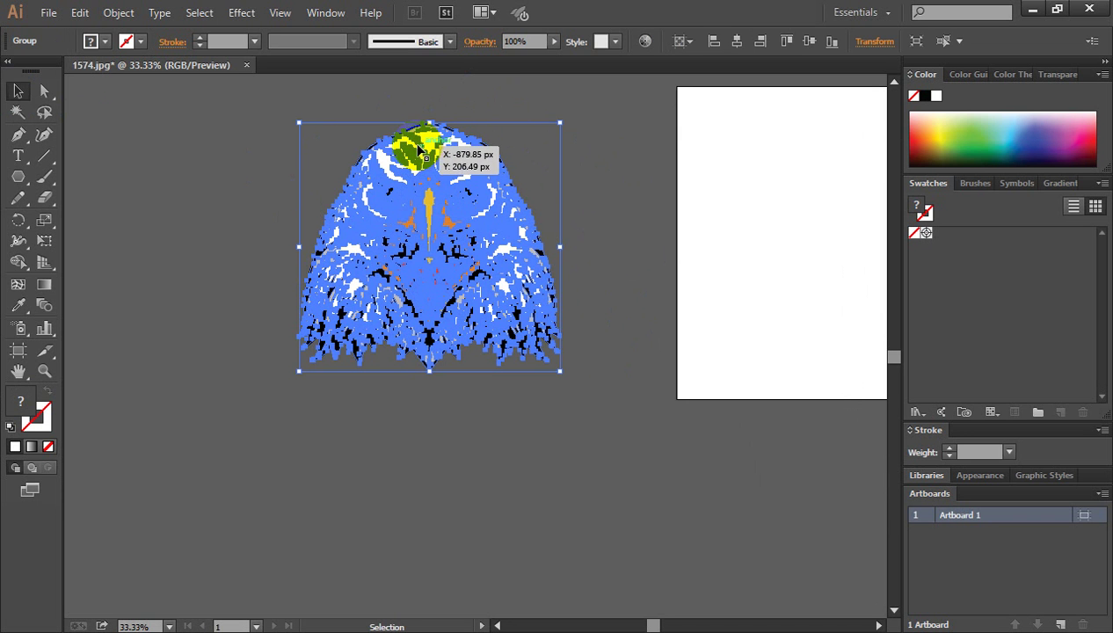
right_click(416, 146)
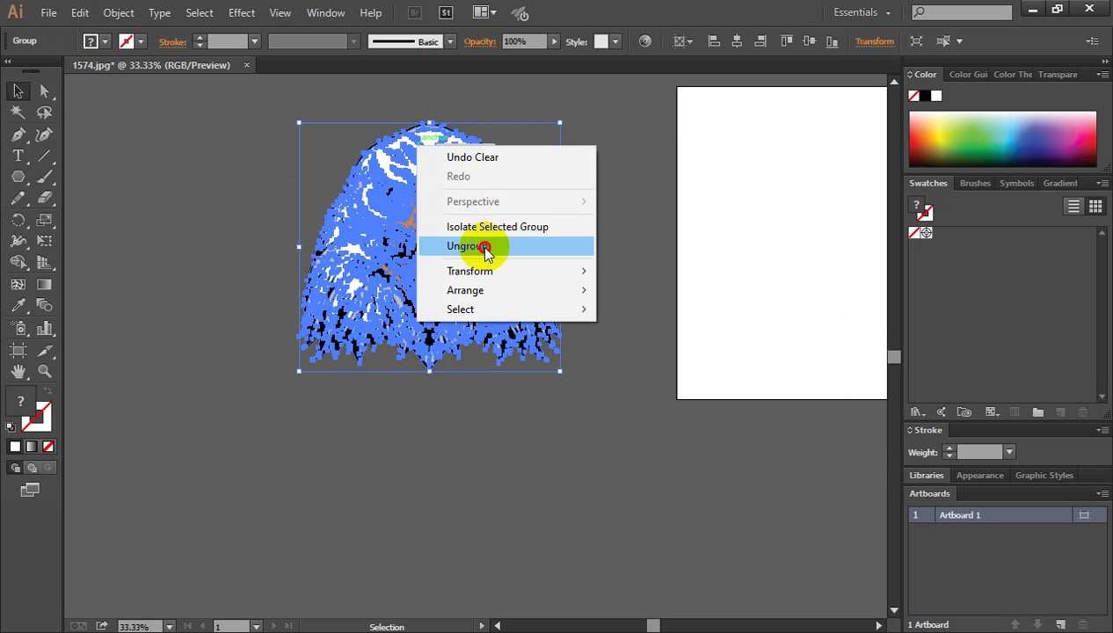
click(488, 247)
click(616, 239)
click(431, 182)
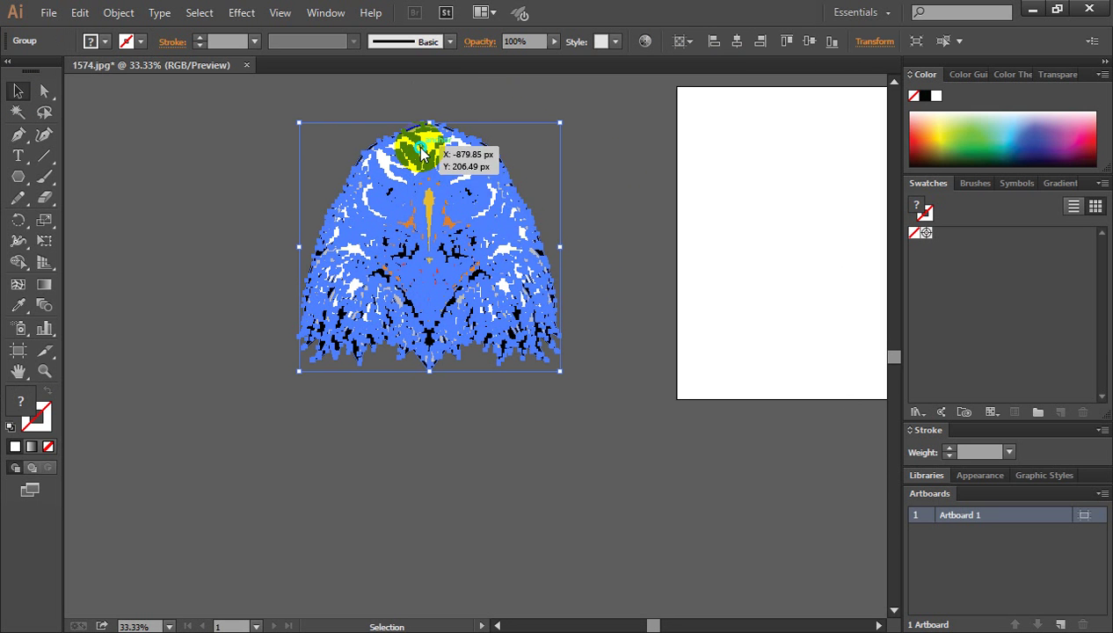
- Ungroup the eagle artwork once more and check individual paths on the forehead and beside the beak by selecting them
right_click(420, 147)
click(495, 249)
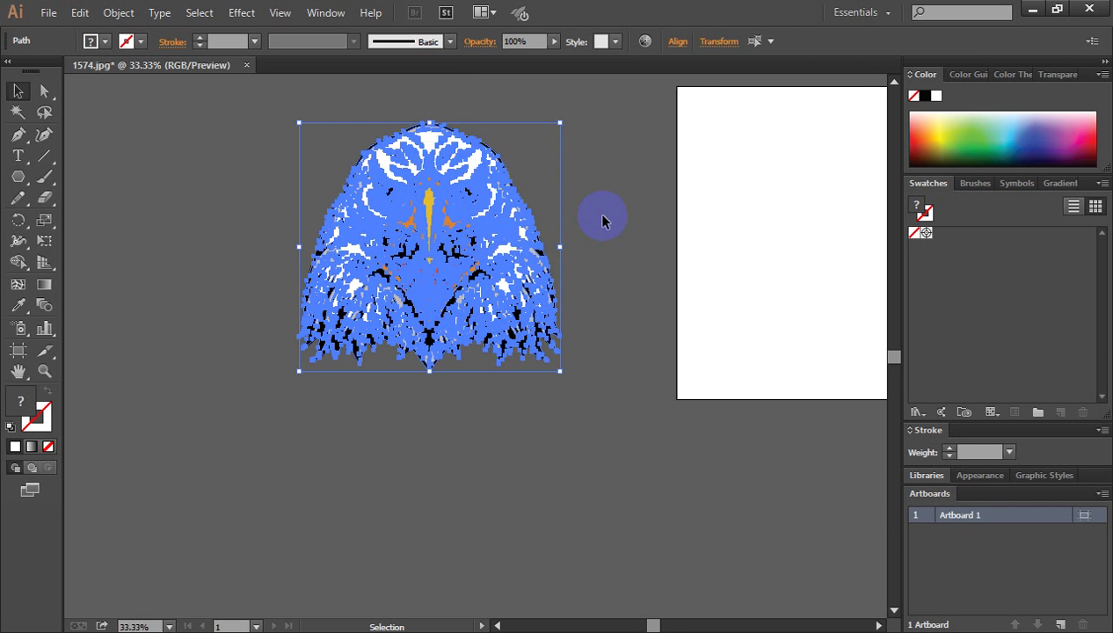
click(604, 216)
click(422, 158)
click(467, 237)
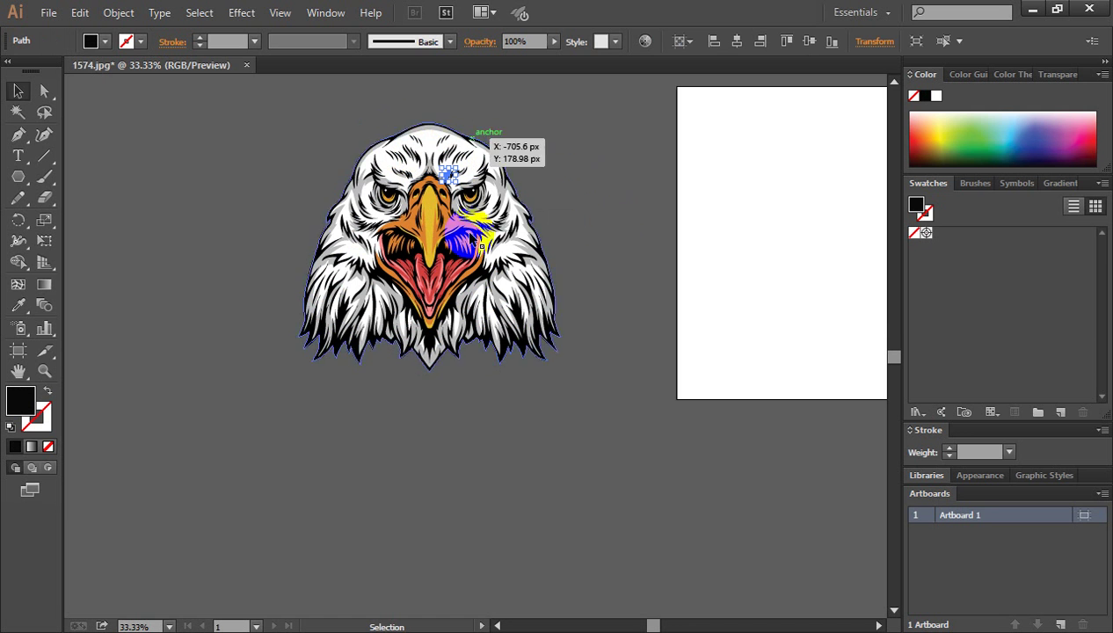
click(591, 194)
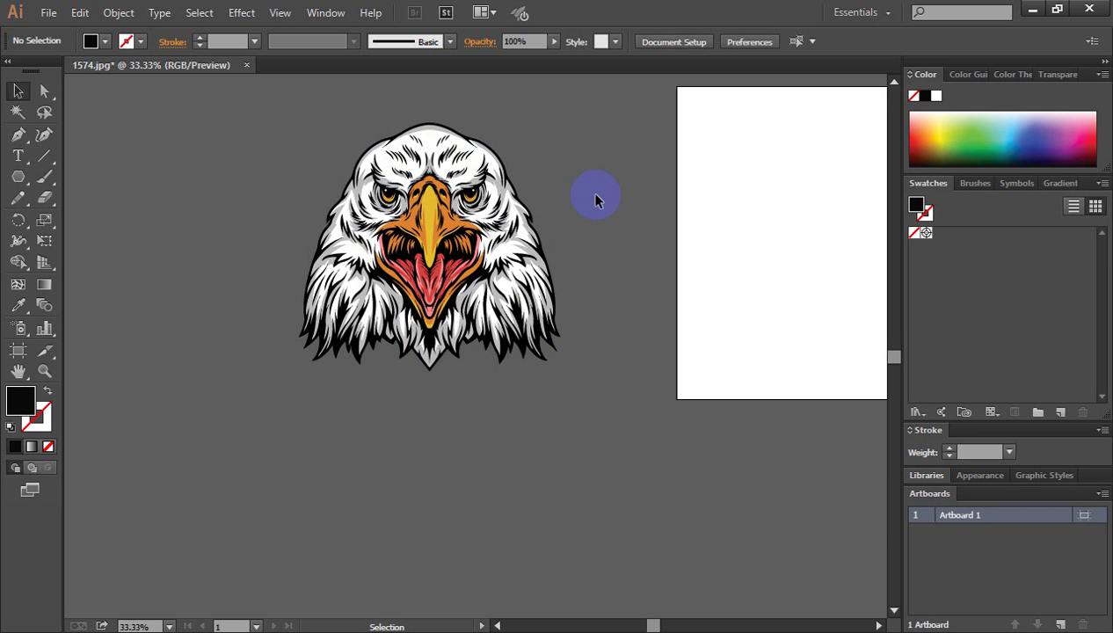
- Recolor the white feather shape around the right-hand eye of the eagle with a green fill
key(ctrl+space)
ctrl+click(456, 312)
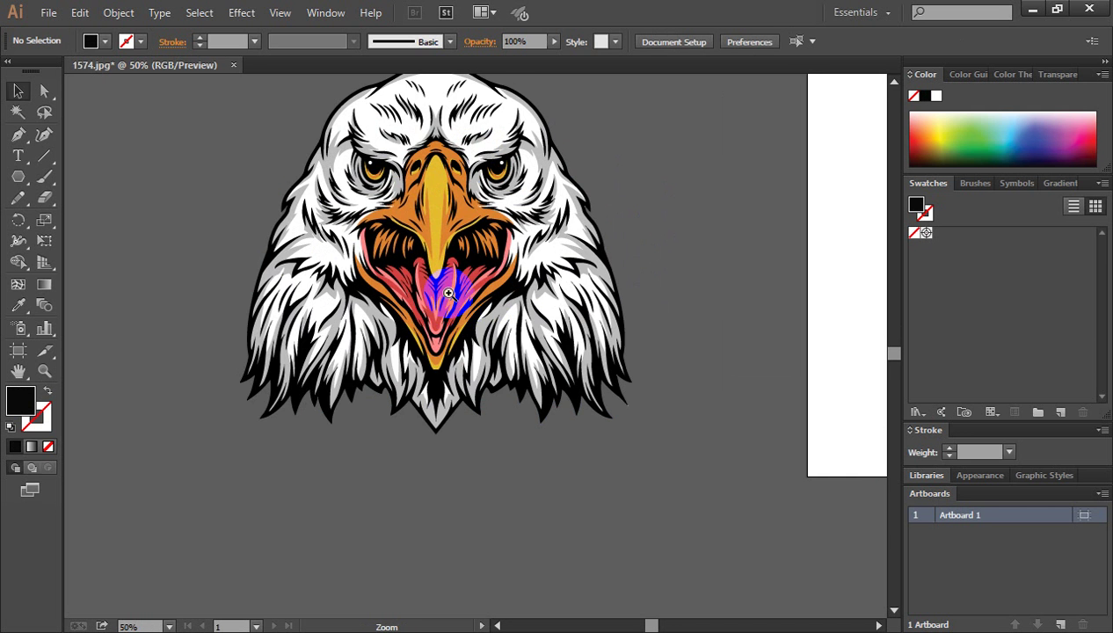
ctrl+click(497, 249)
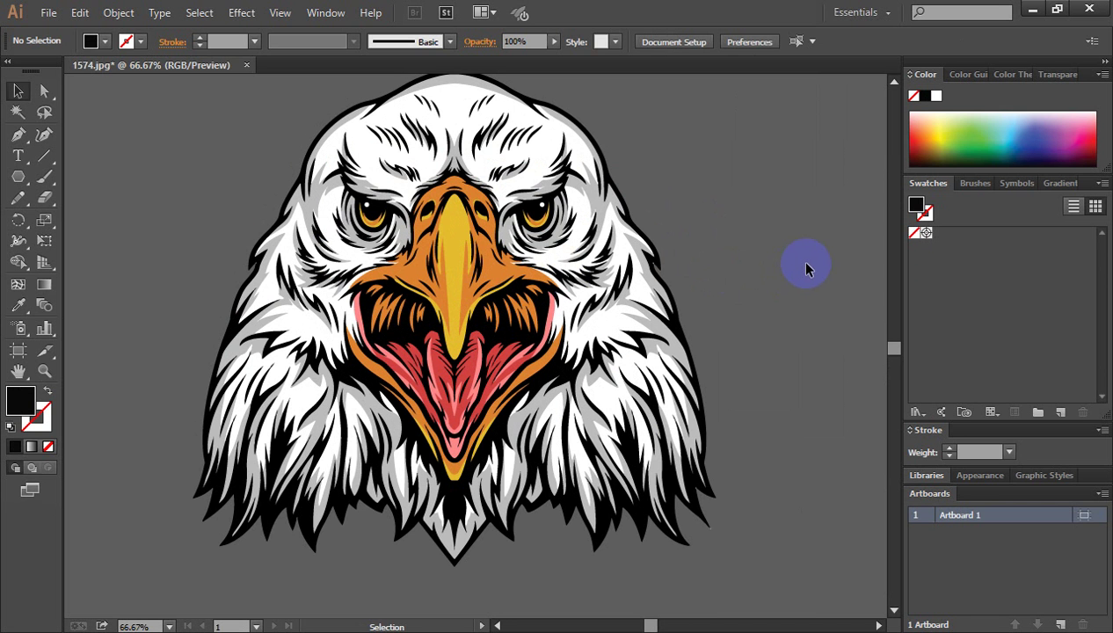
scroll(796, 261, up, 1)
click(584, 233)
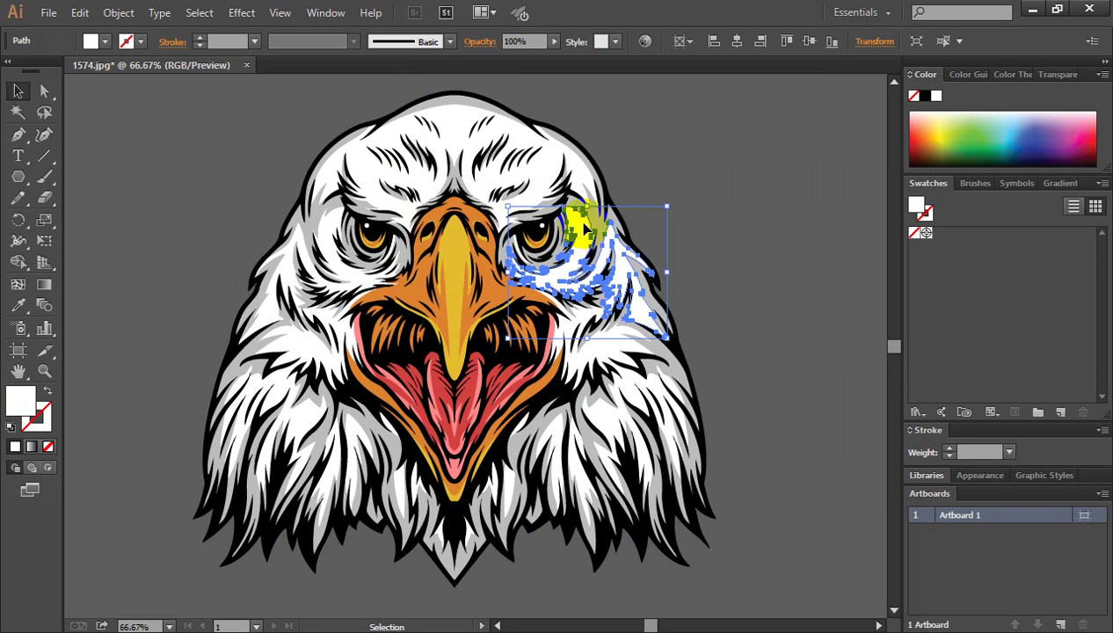
click(963, 156)
click(820, 175)
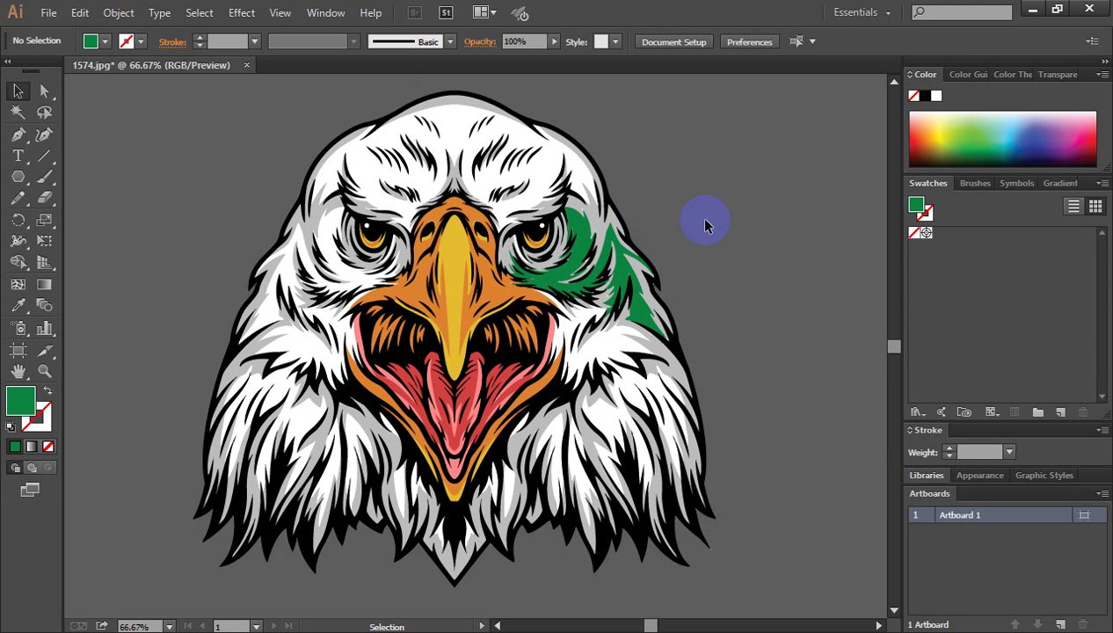
- Recolor the white feather shape around the left-hand eye of the eagle with a dark blue fill
scroll(704, 226, down, 2)
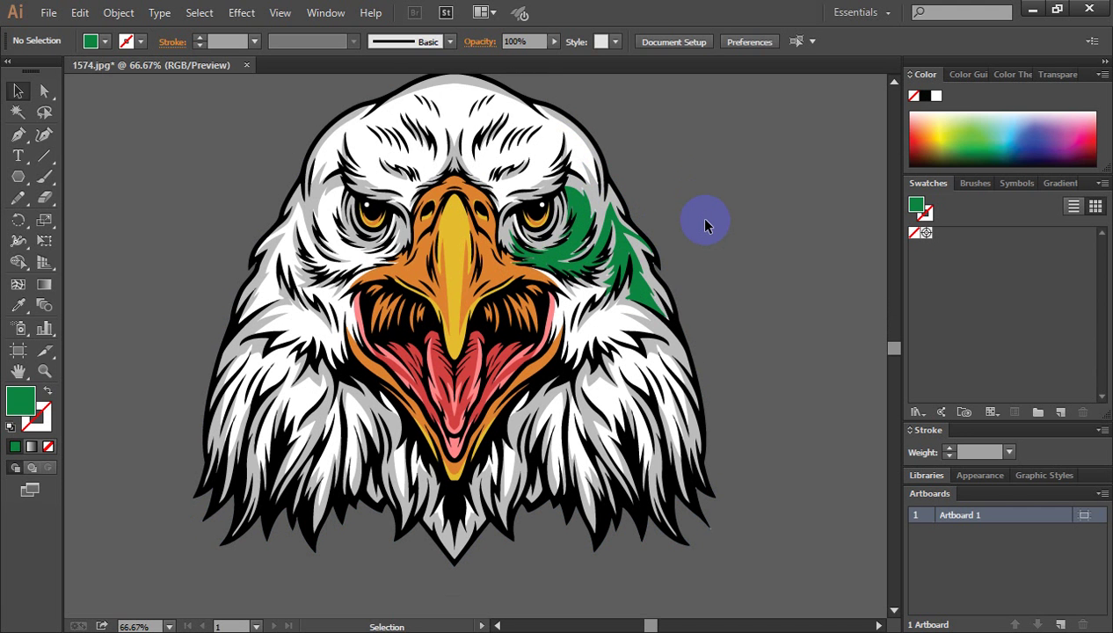
click(326, 201)
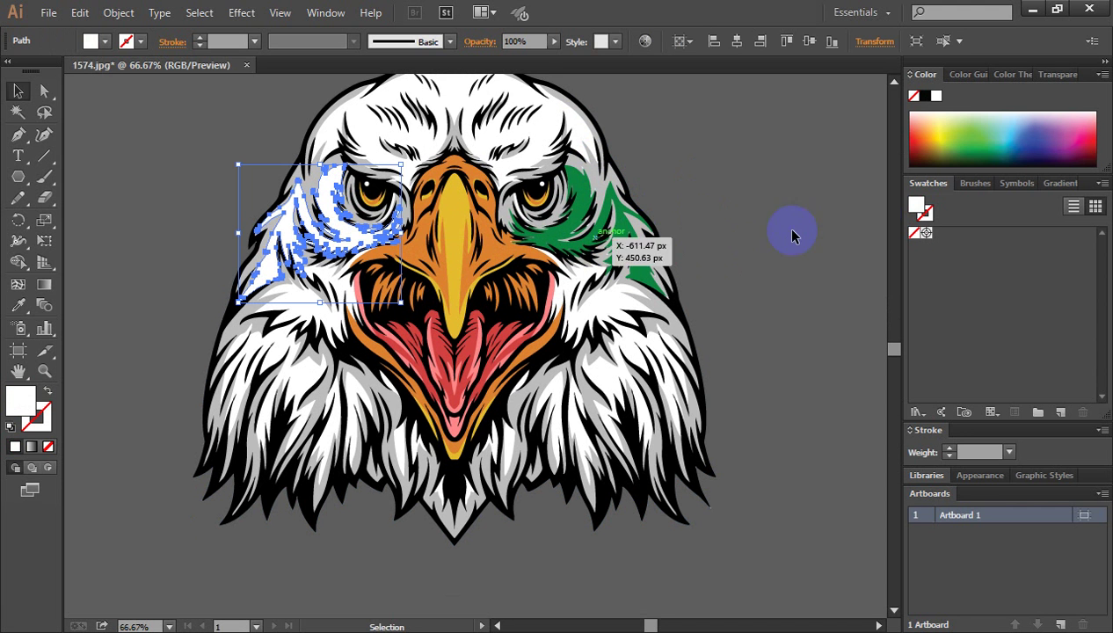
click(1027, 139)
click(830, 143)
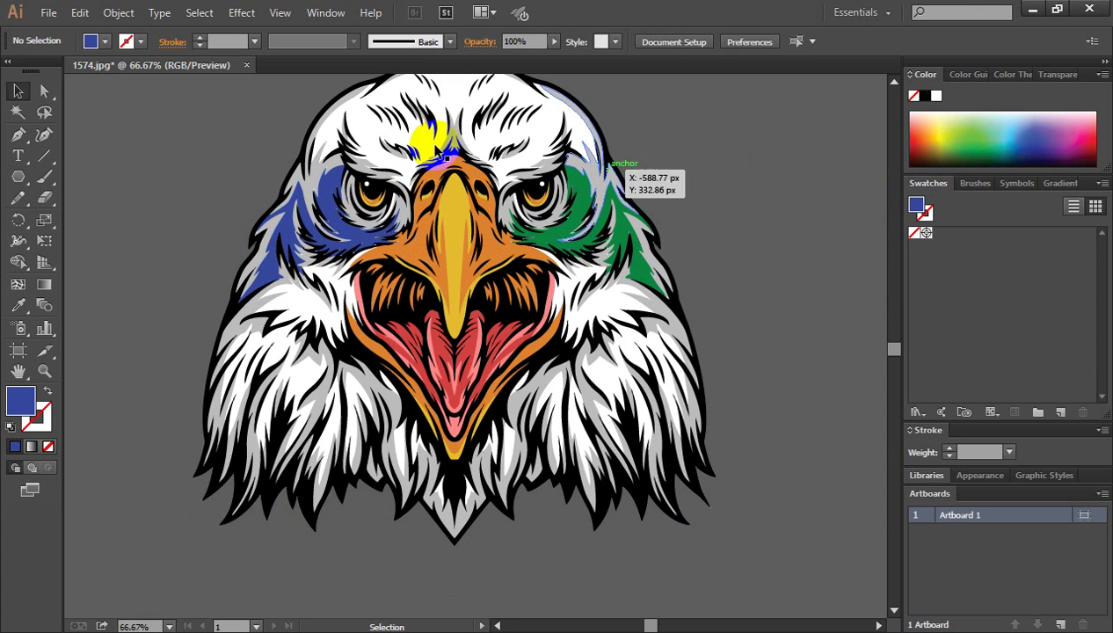
- Recolor the white forehead shape of the eagle with a bright pink fill
click(453, 104)
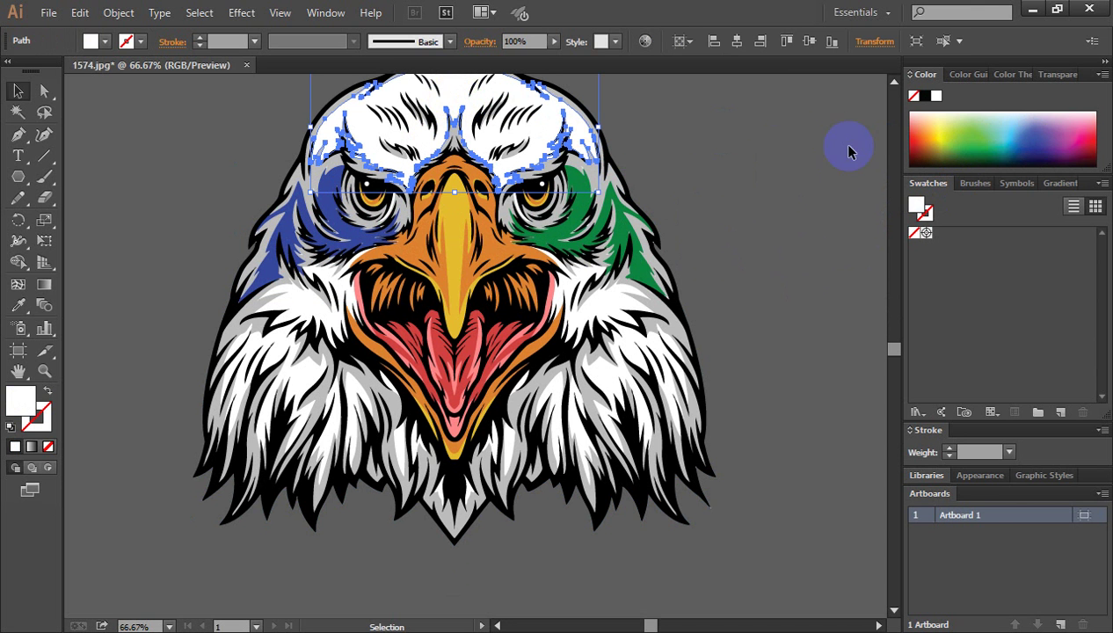
click(1083, 133)
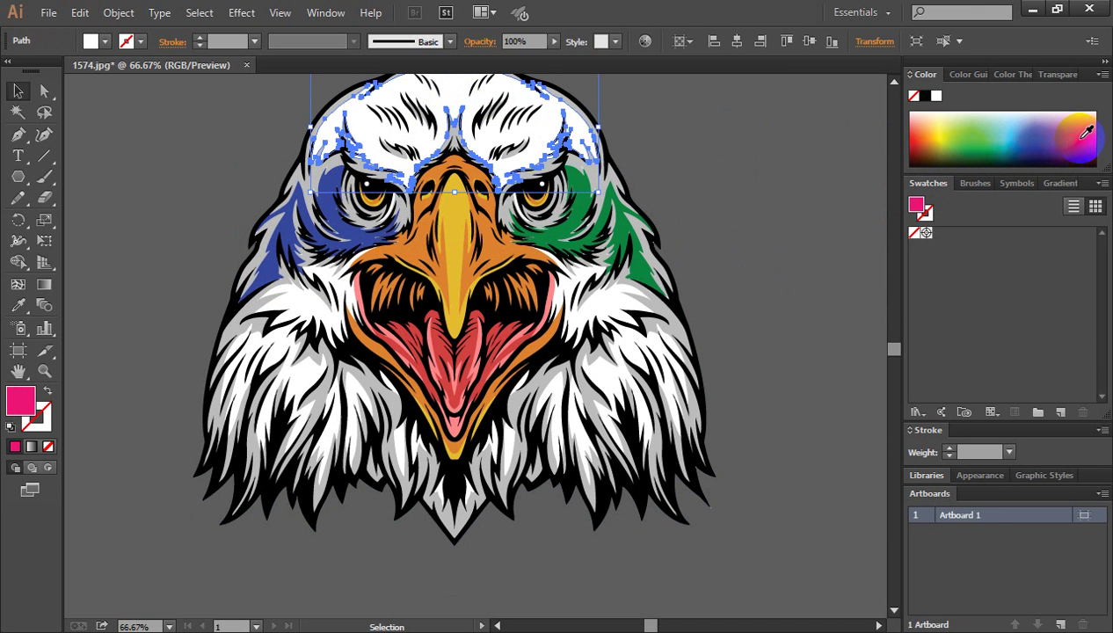
click(758, 213)
key(ctrl+minus)
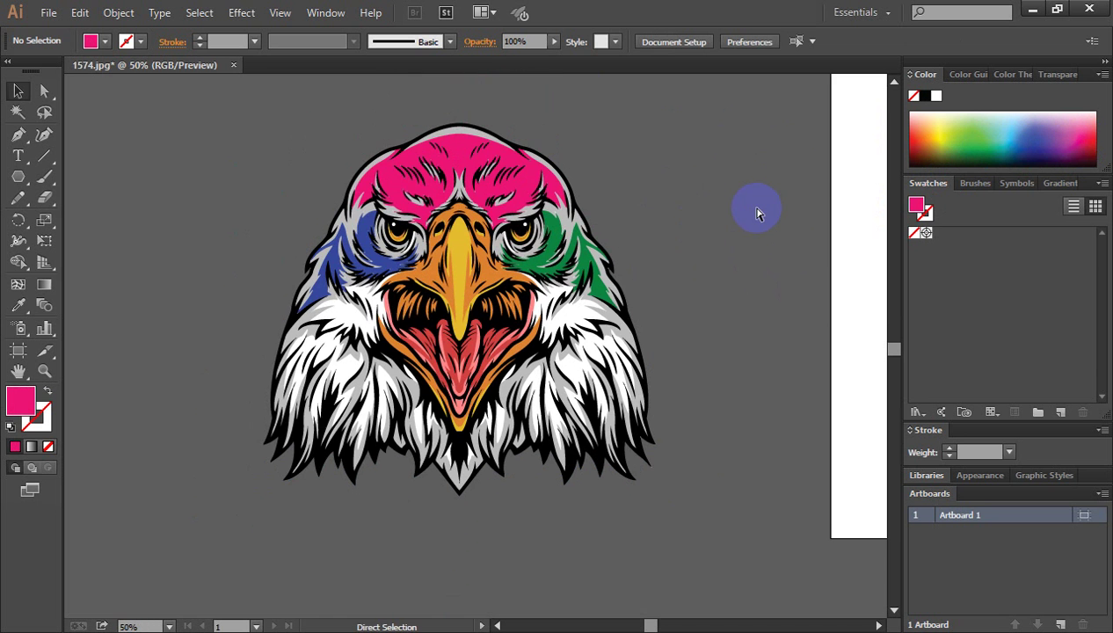
- Try moving the white neck feather shape beside the beak off the left of the head, and undo the move
scroll(680, 283, down, 3)
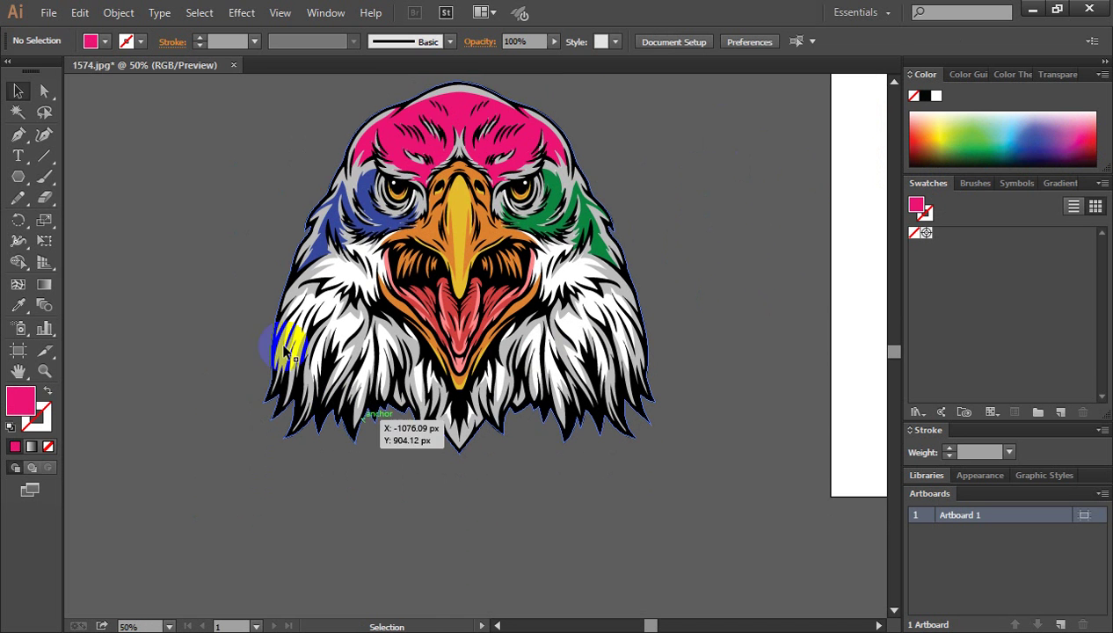
click(339, 264)
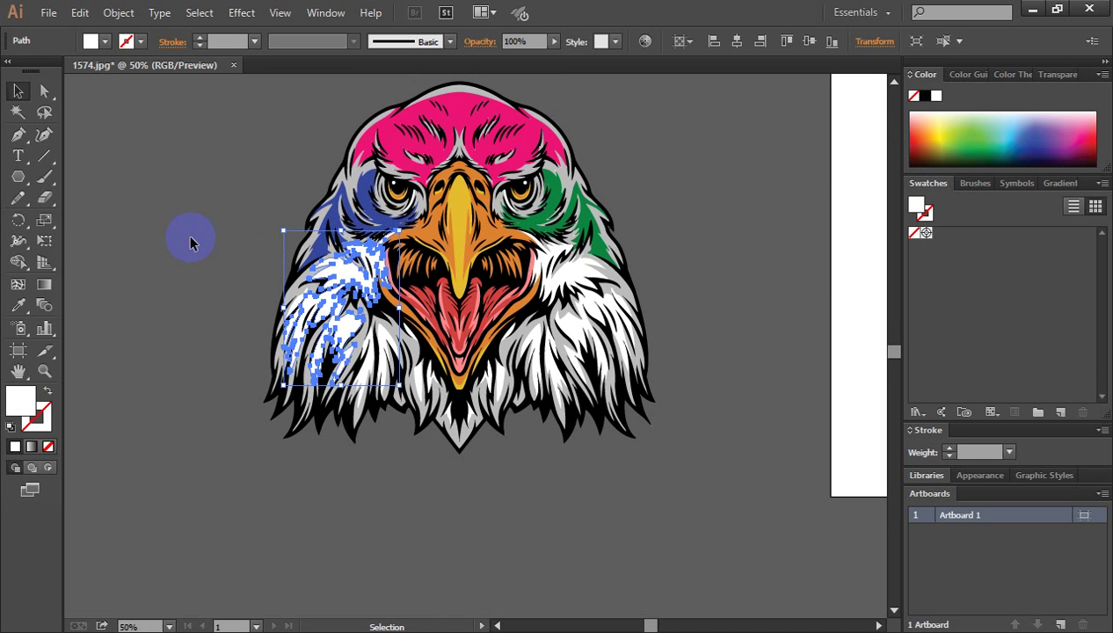
click(231, 195)
click(343, 278)
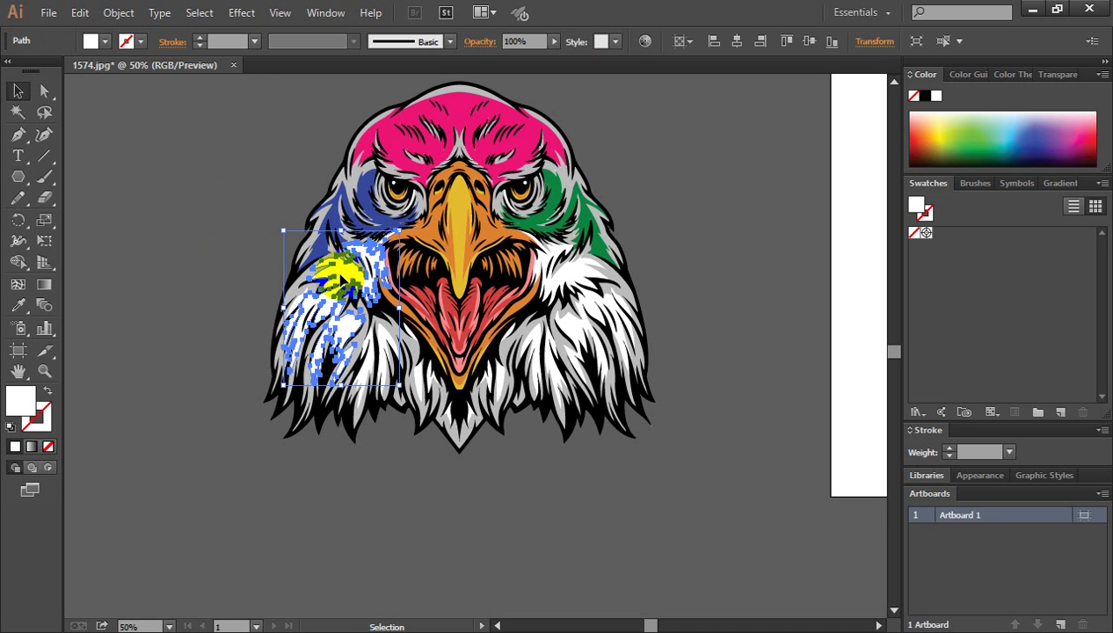
drag(338, 278, 174, 237)
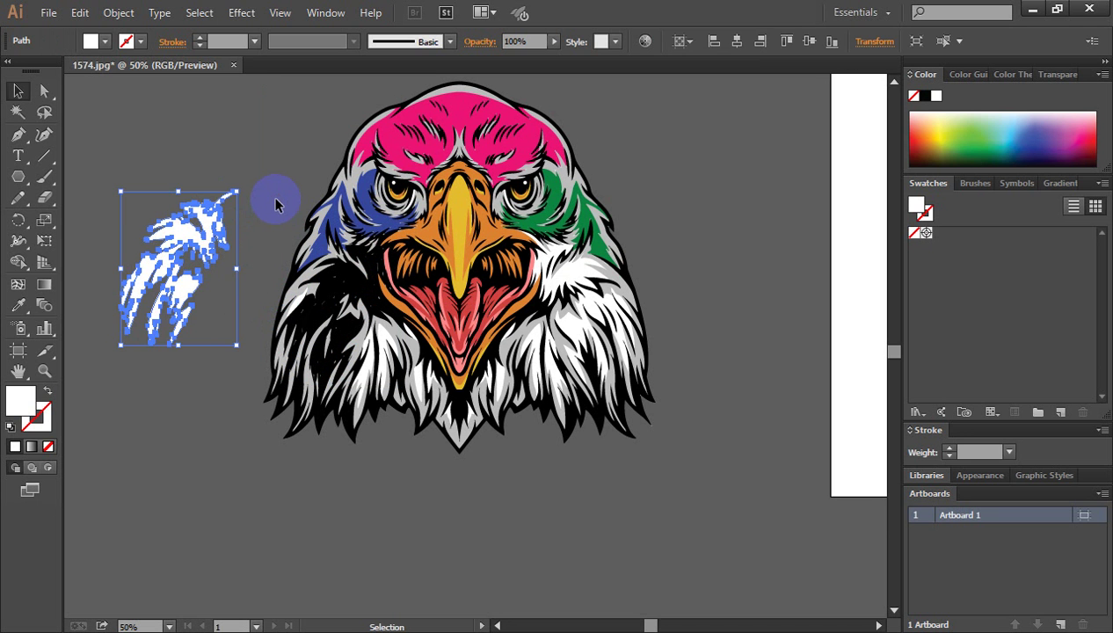
click(275, 204)
drag(243, 198, 189, 330)
key(ctrl+z)
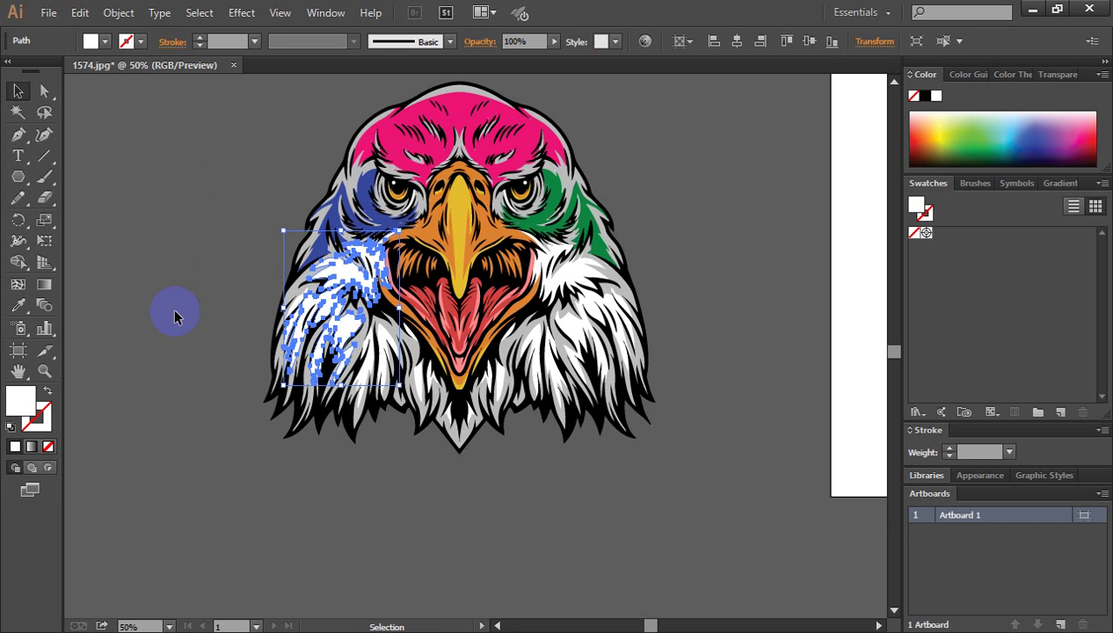
click(160, 297)
click(344, 278)
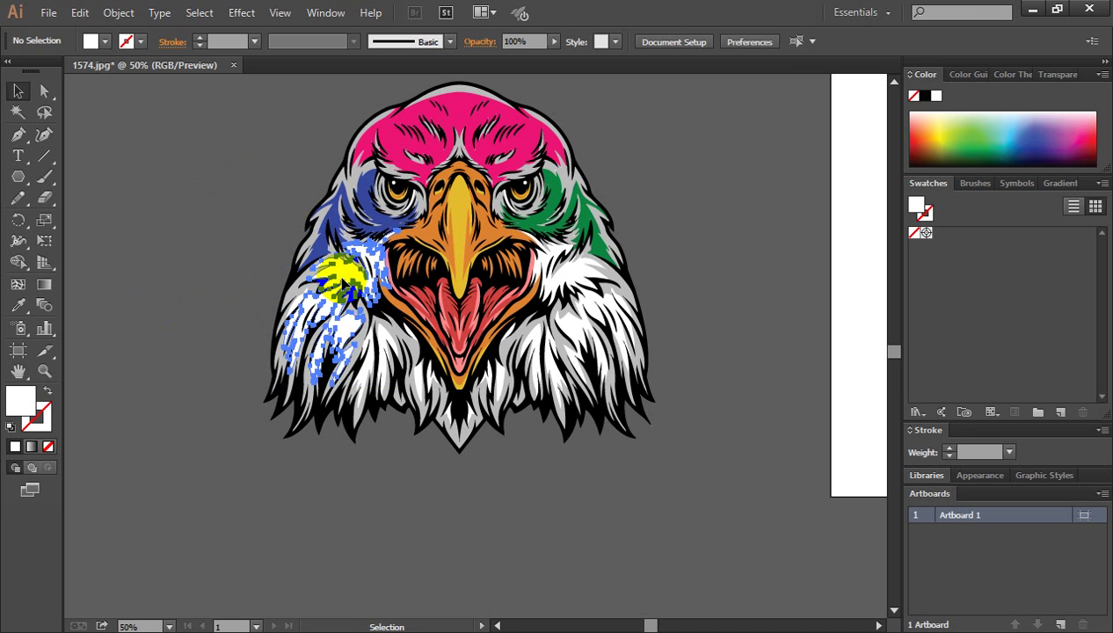
click(248, 195)
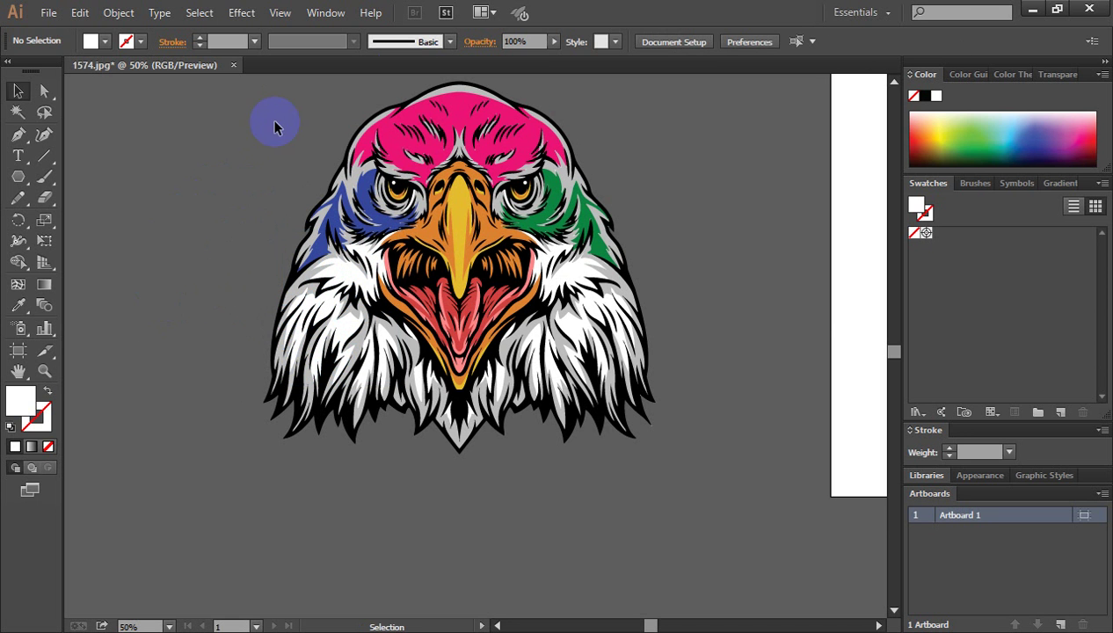
- Change the fill of the eagle's pink forehead shape to a light lavender blue
click(448, 106)
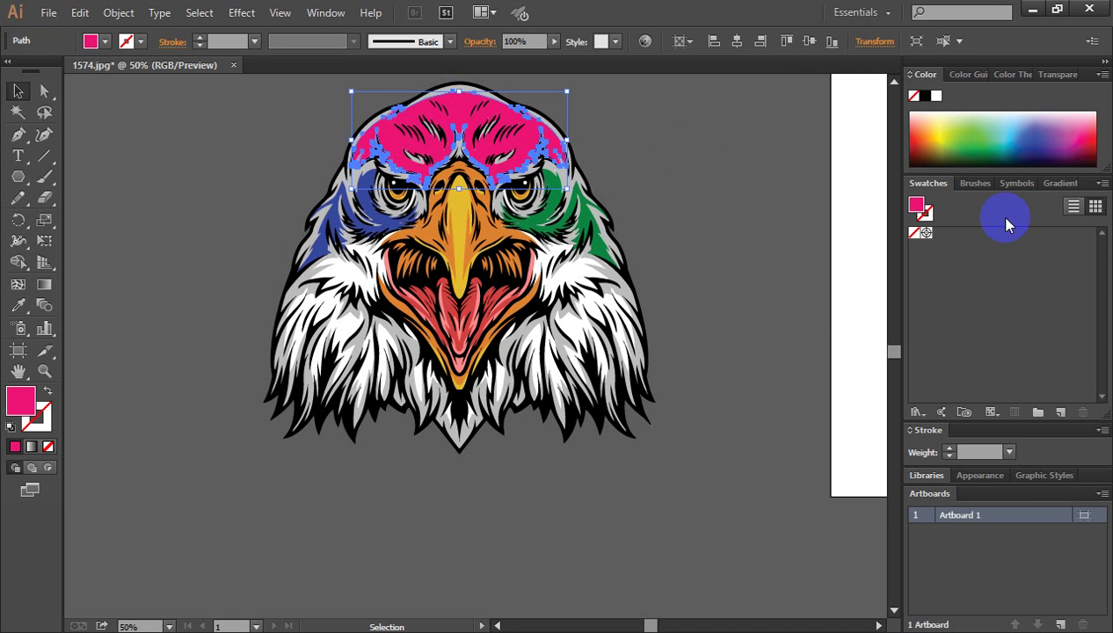
click(1030, 114)
click(765, 185)
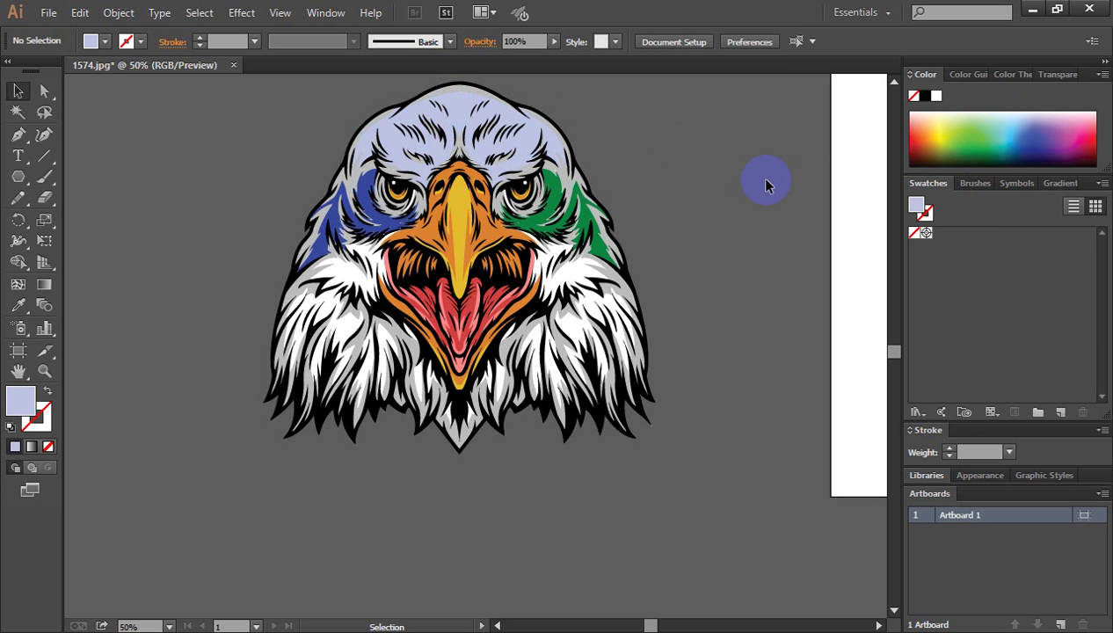
- Change the fill of the green feather shape around the right-hand eye to orange-red
click(576, 194)
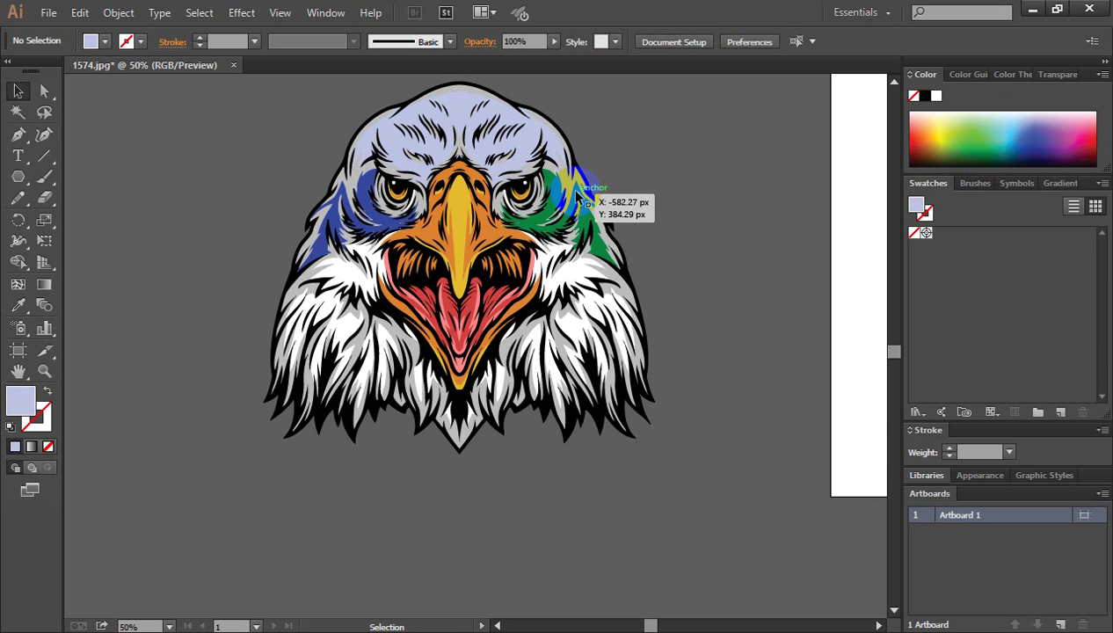
click(670, 226)
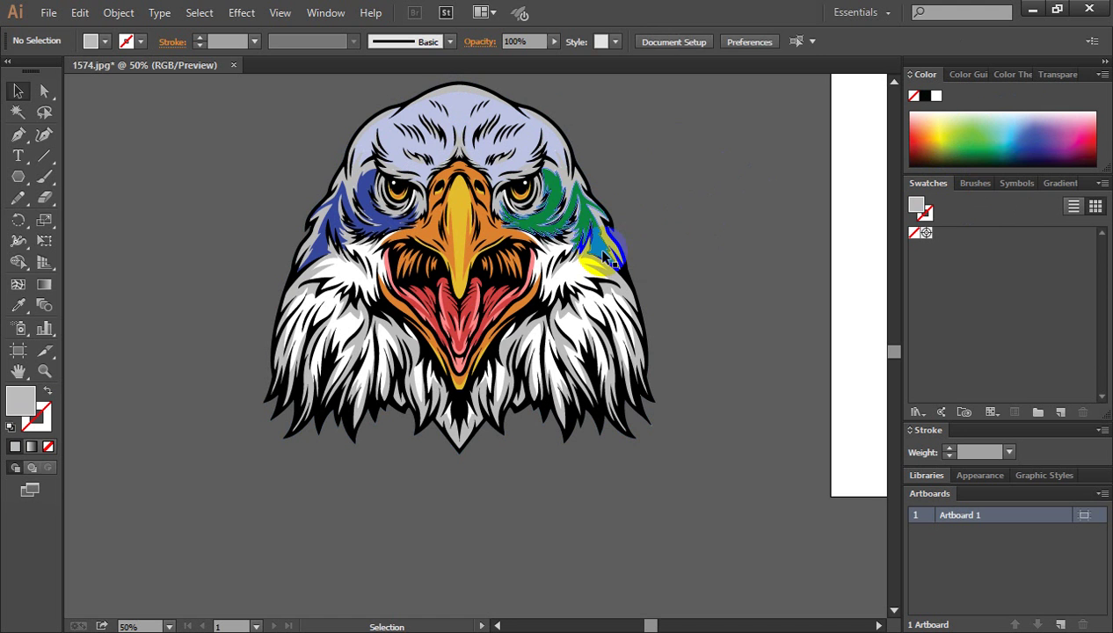
click(598, 249)
click(916, 141)
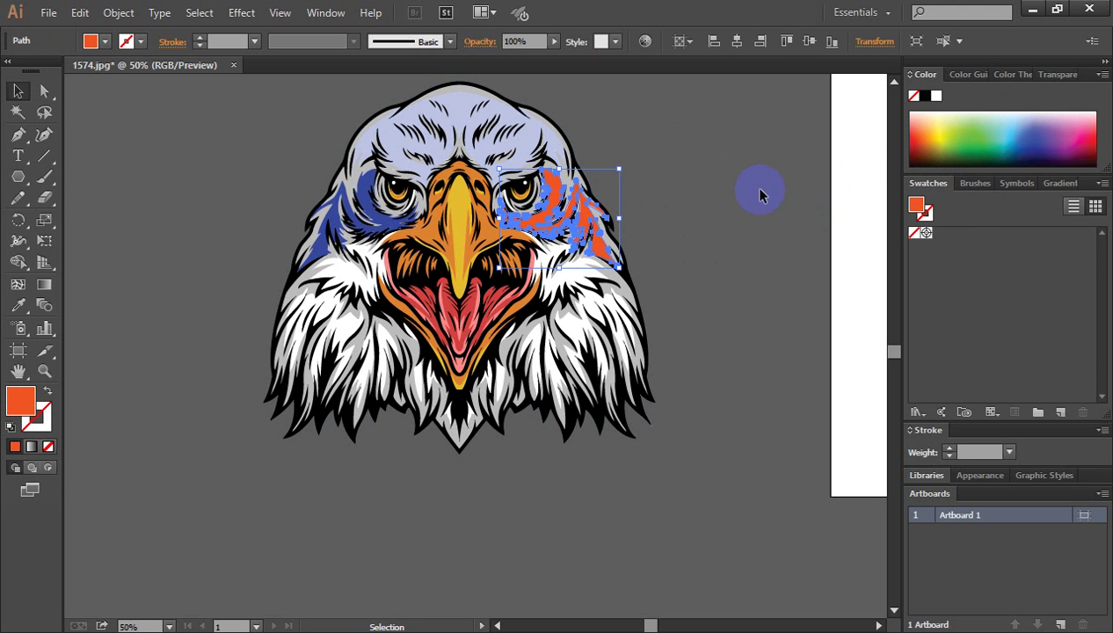
click(753, 192)
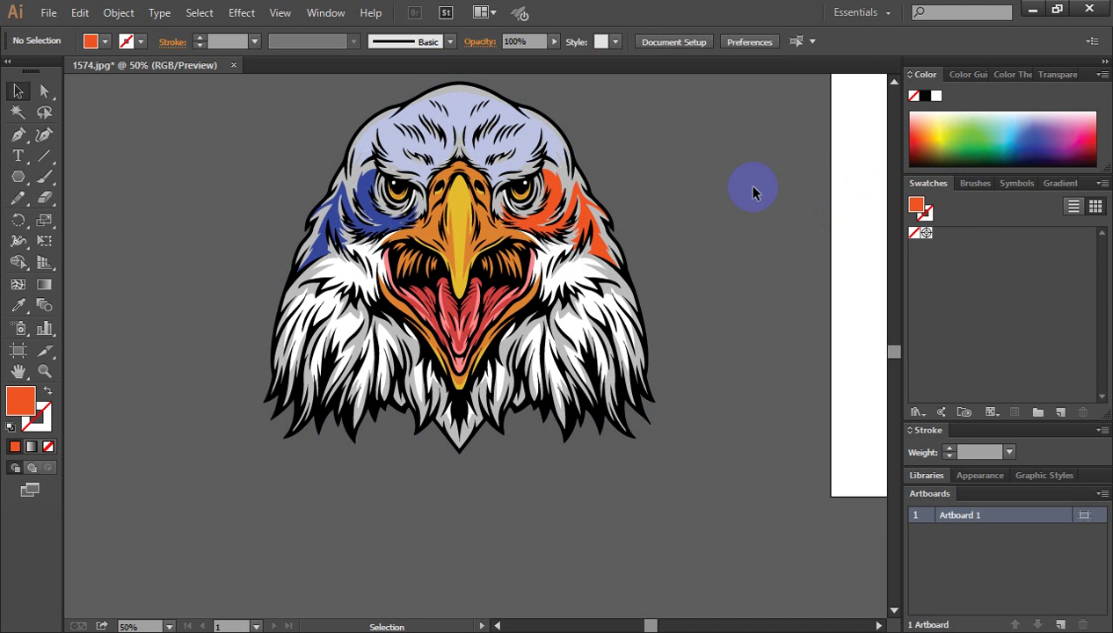
scroll(753, 188, down, 1)
scroll(759, 192, up, 1)
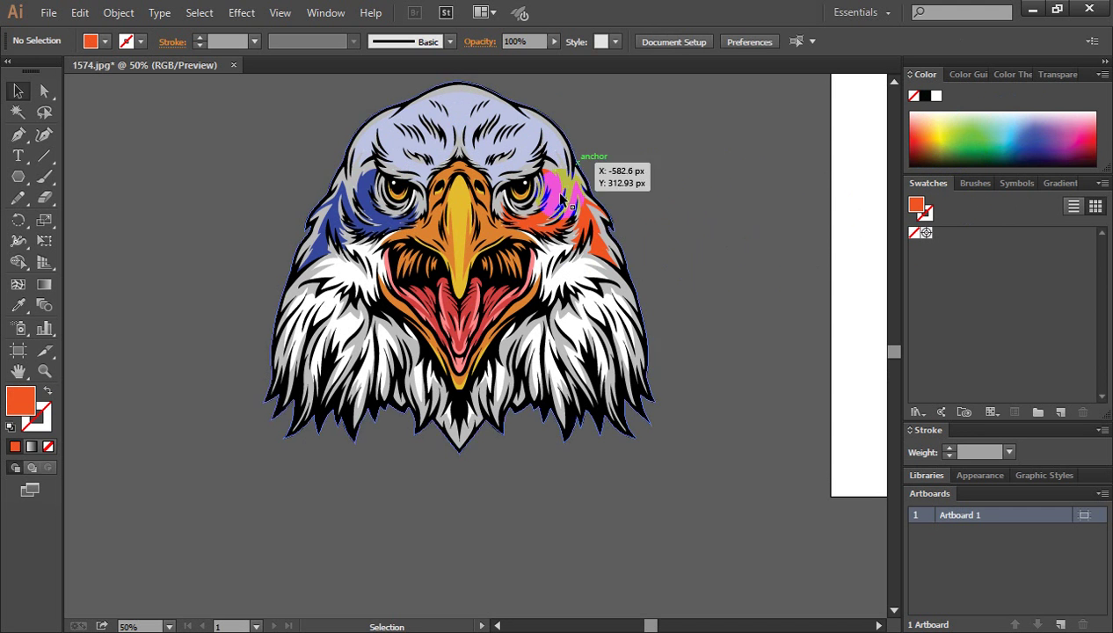
- Recolor the golden center stripe of the eagle's beak with a bright yellow fill
click(547, 195)
click(677, 209)
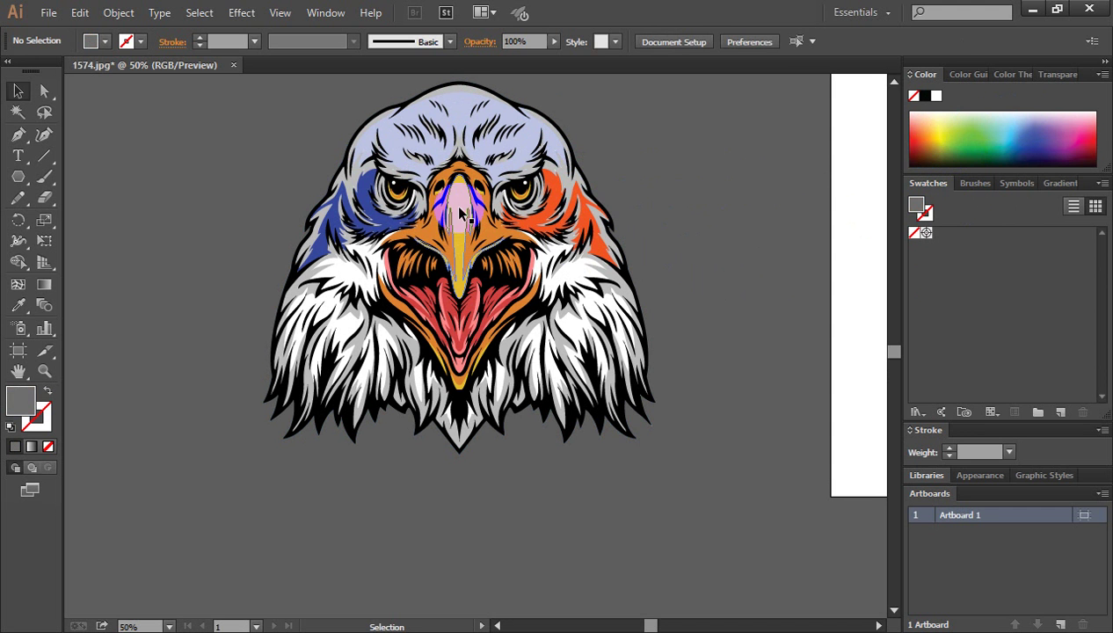
click(455, 206)
click(668, 209)
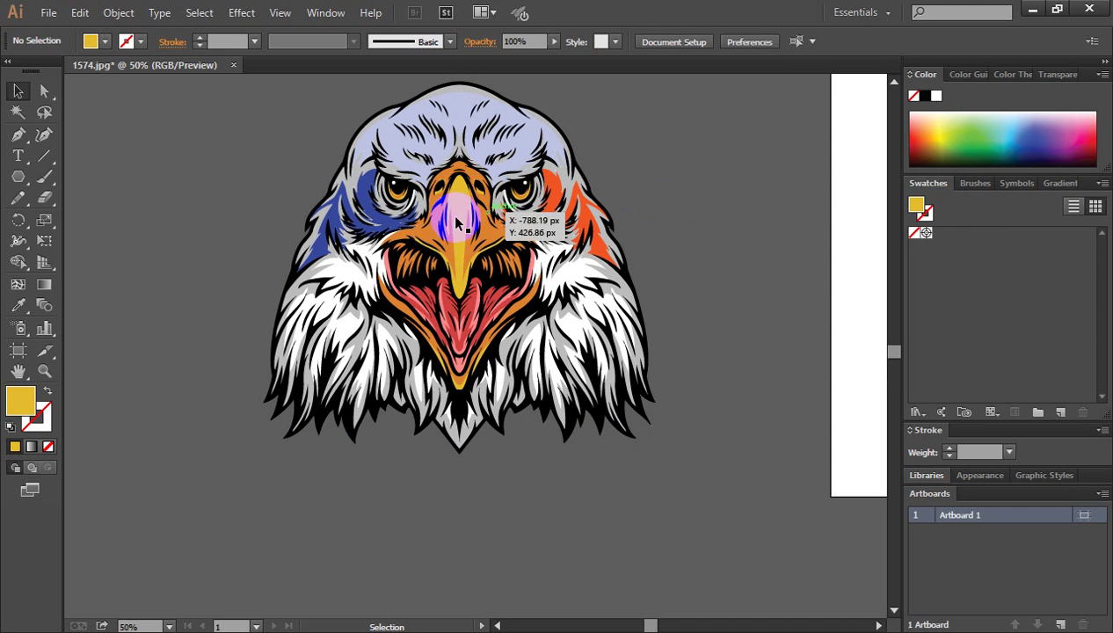
click(432, 234)
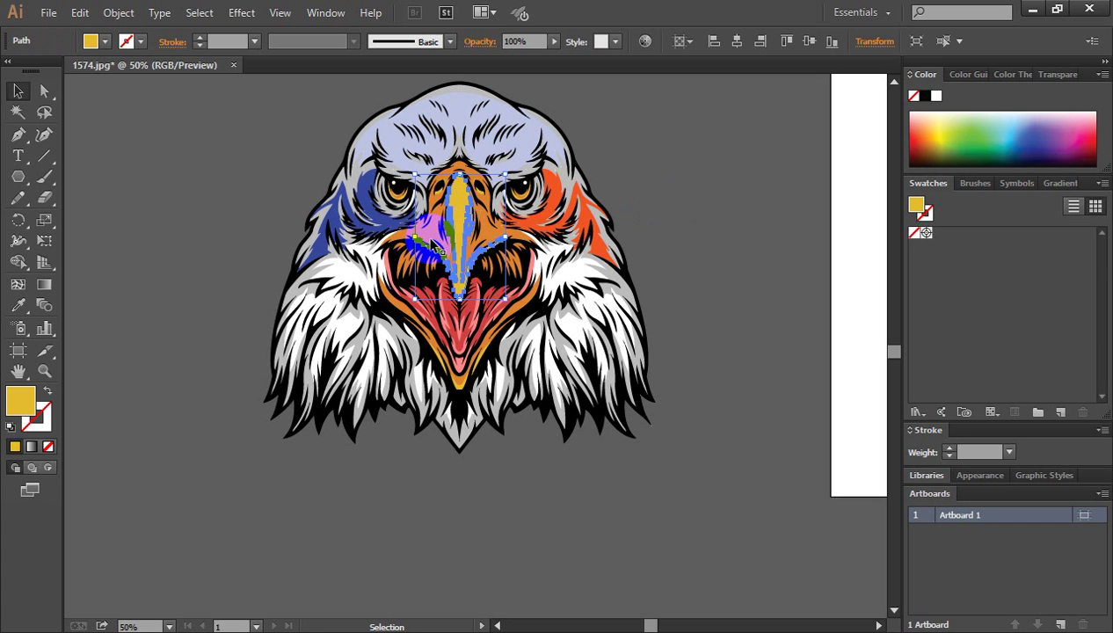
click(933, 141)
click(751, 198)
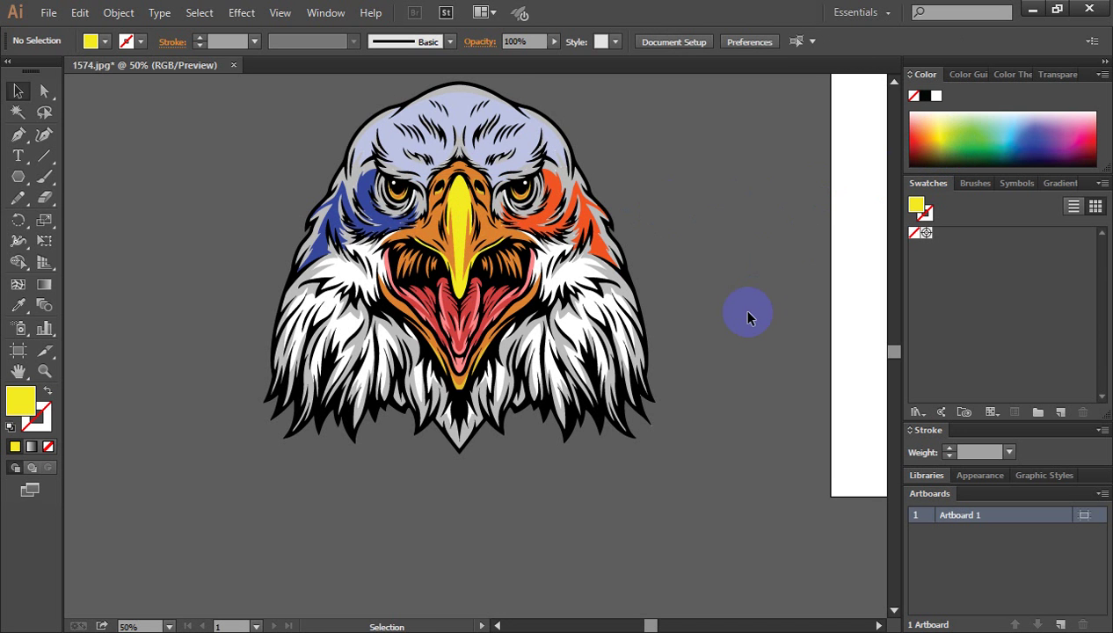
scroll(738, 325, down, 1)
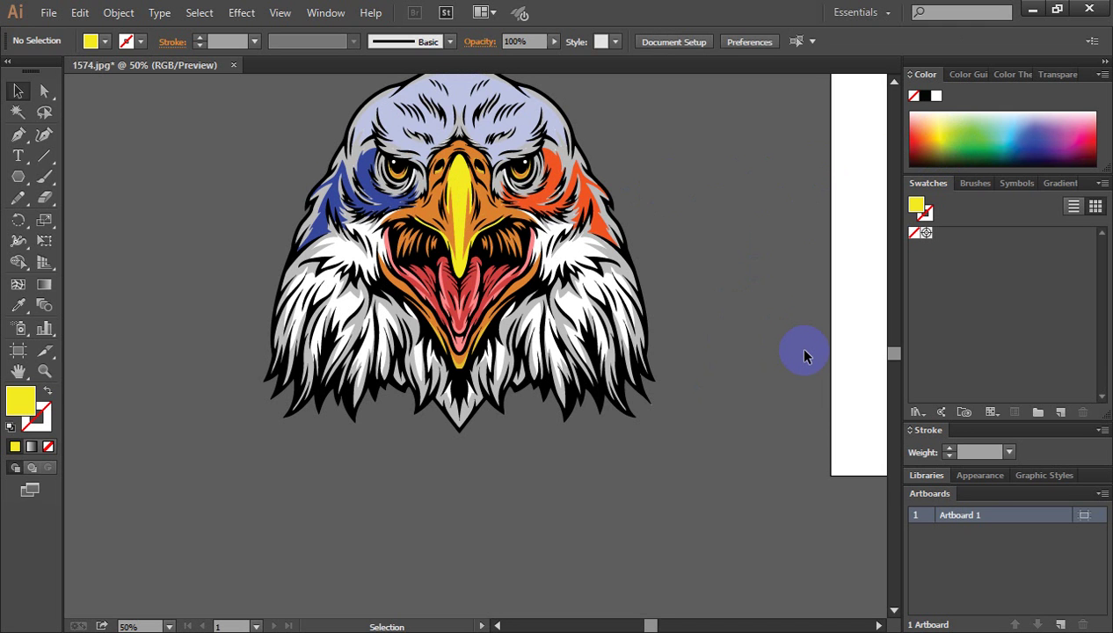
scroll(773, 350, up, 1)
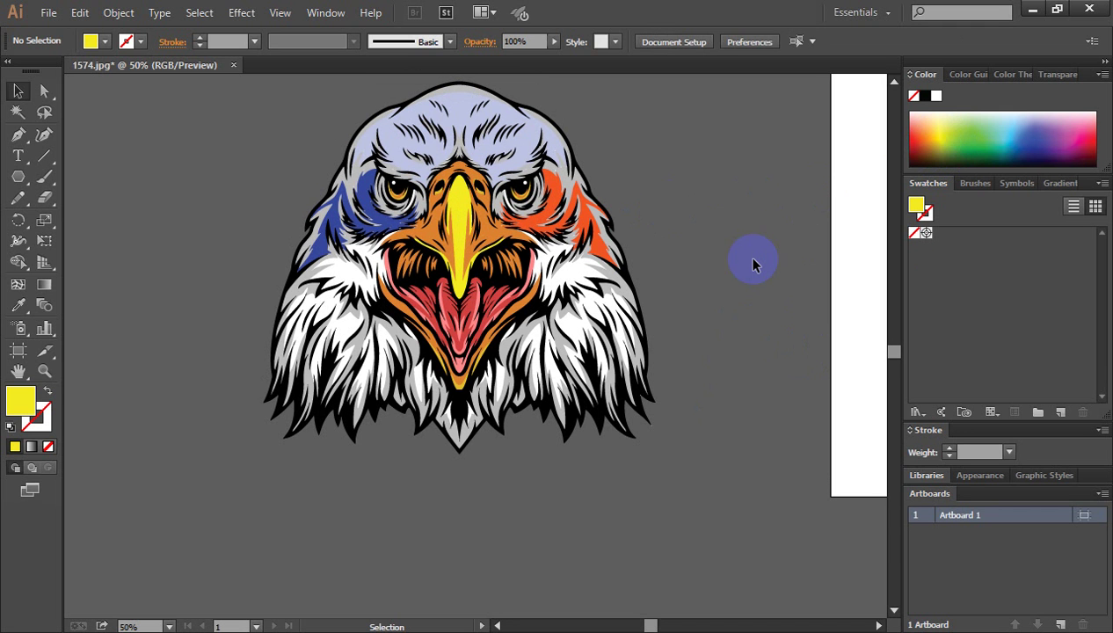